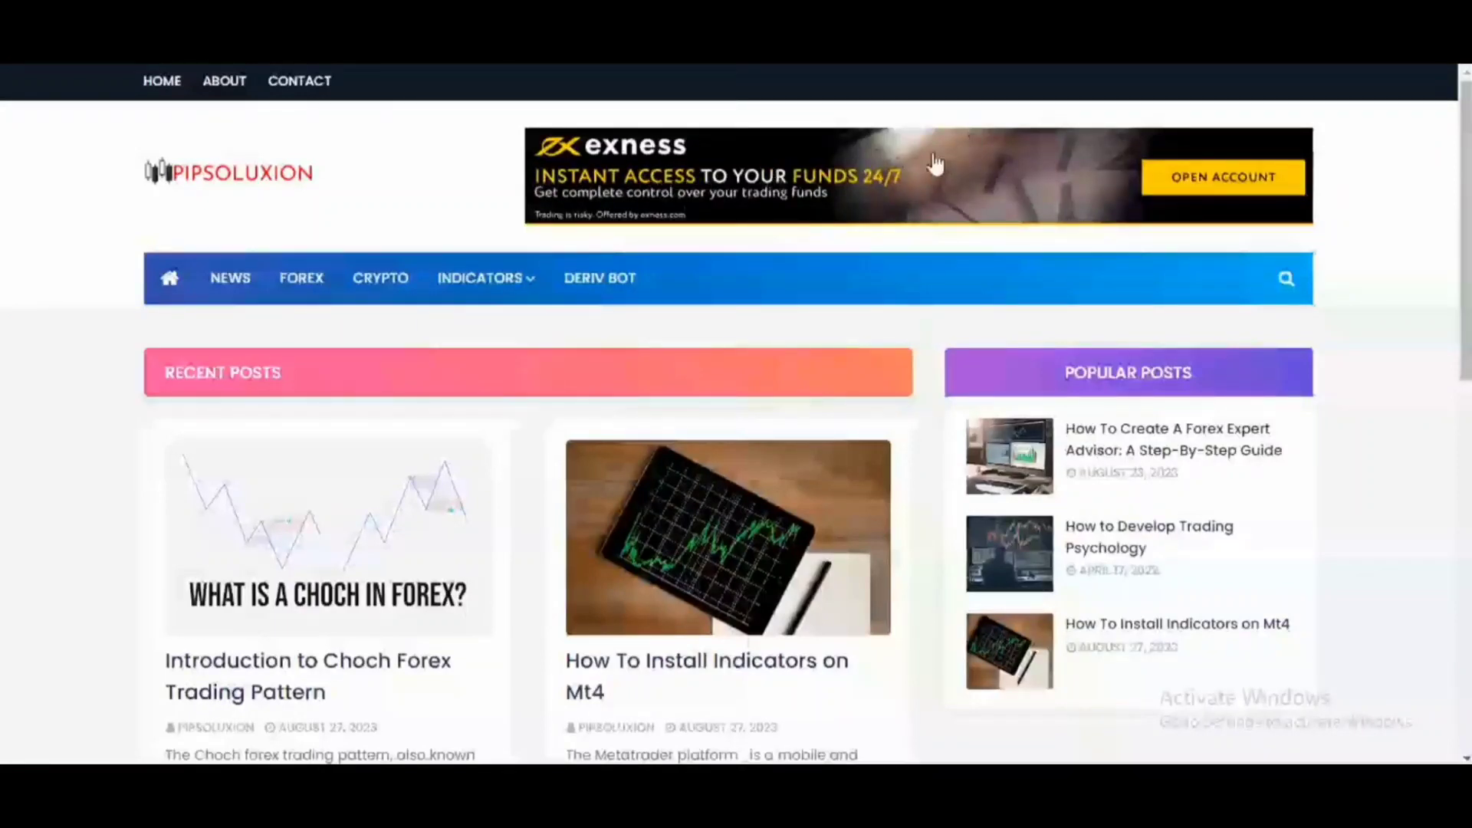
# - Look over the Pipsoluxion blog homepage from the header to the footer
pyautogui.scroll(-5, 769, 493)
pyautogui.scroll(-4, 68, 495)
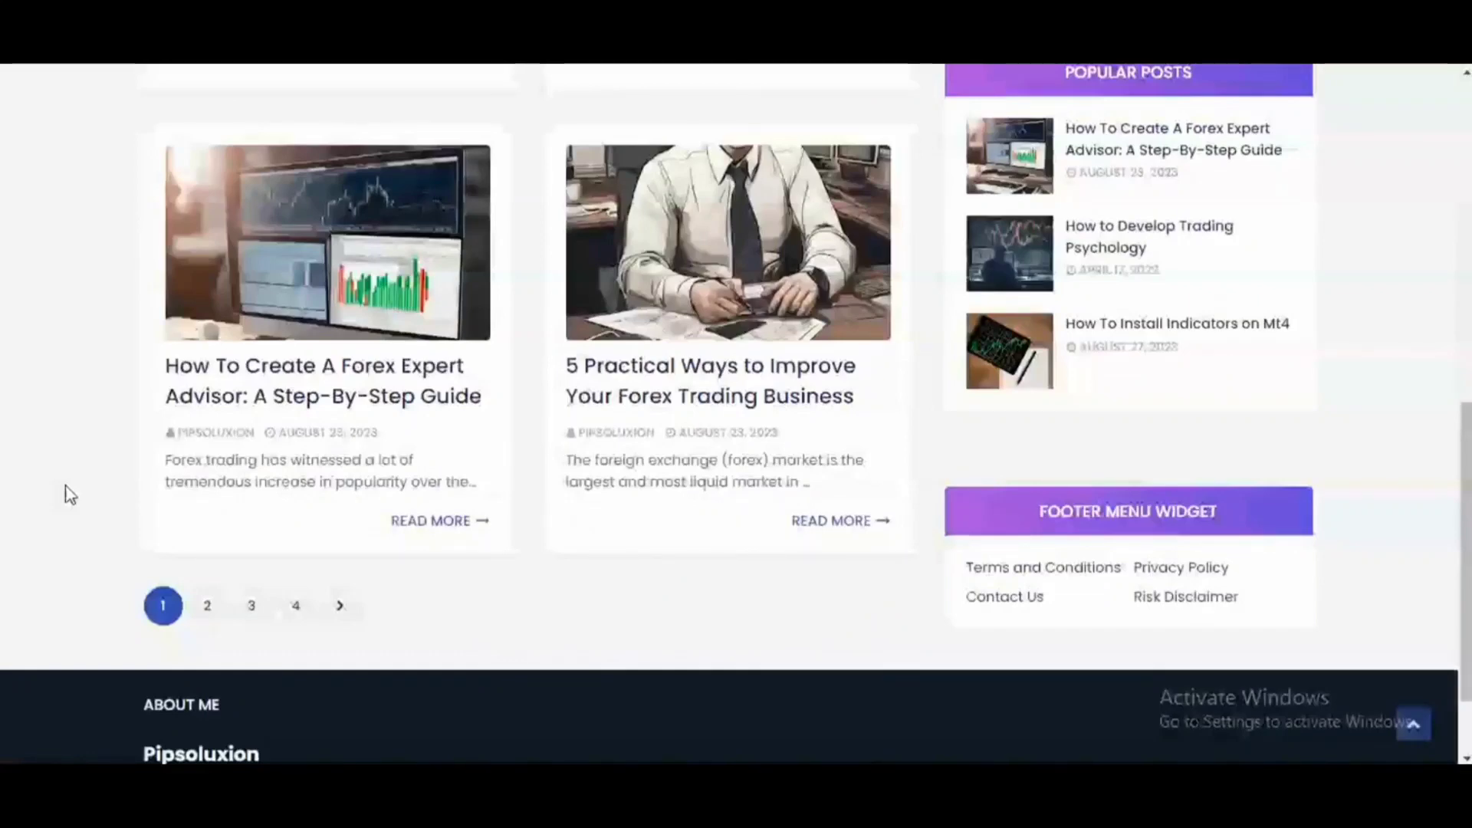
pyautogui.scroll(9, 65, 512)
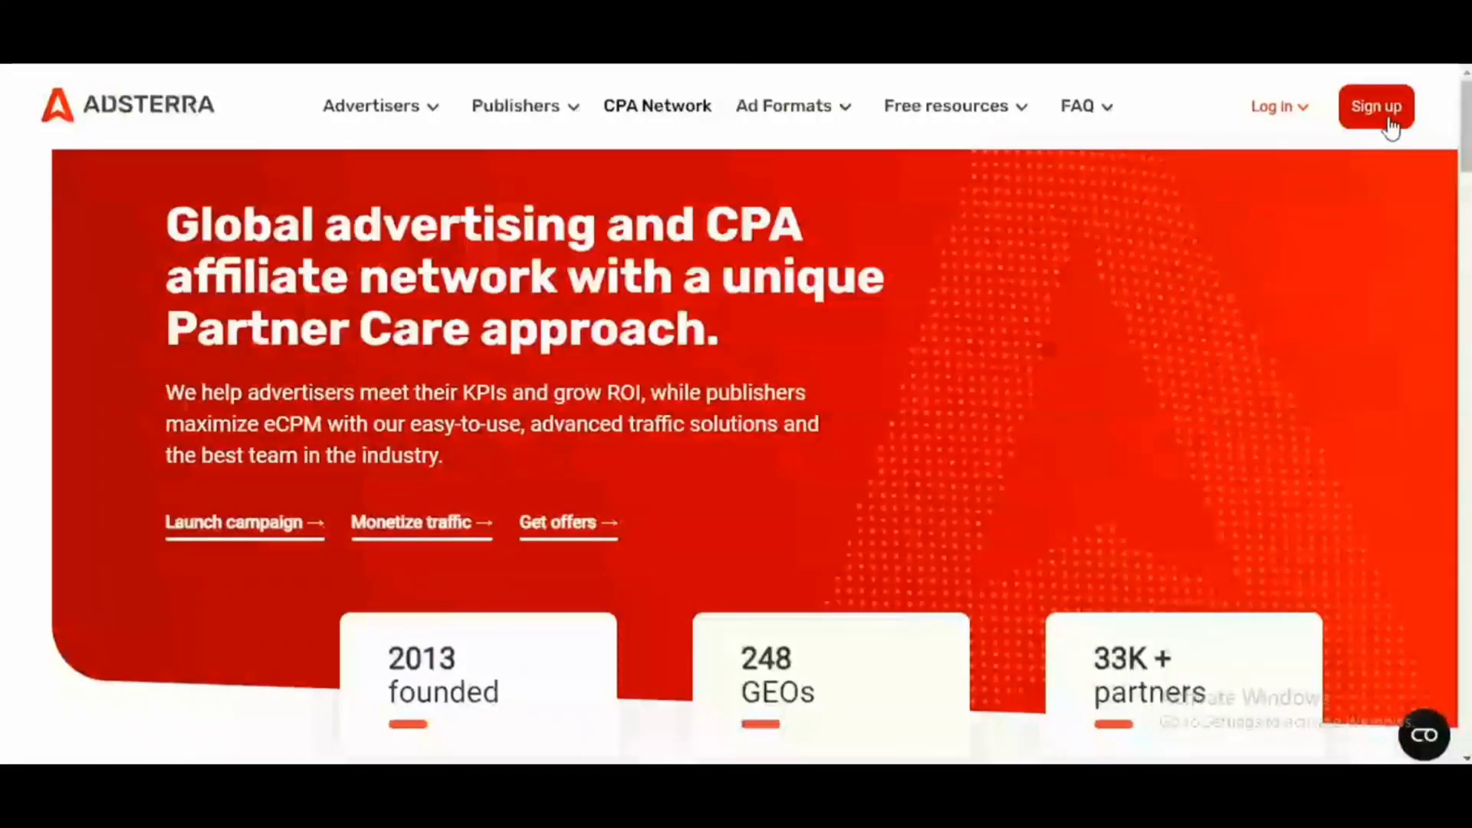
# - On the Adsterra site, enter the publisher area and look over the Websites page
pyautogui.click(1309, 115)
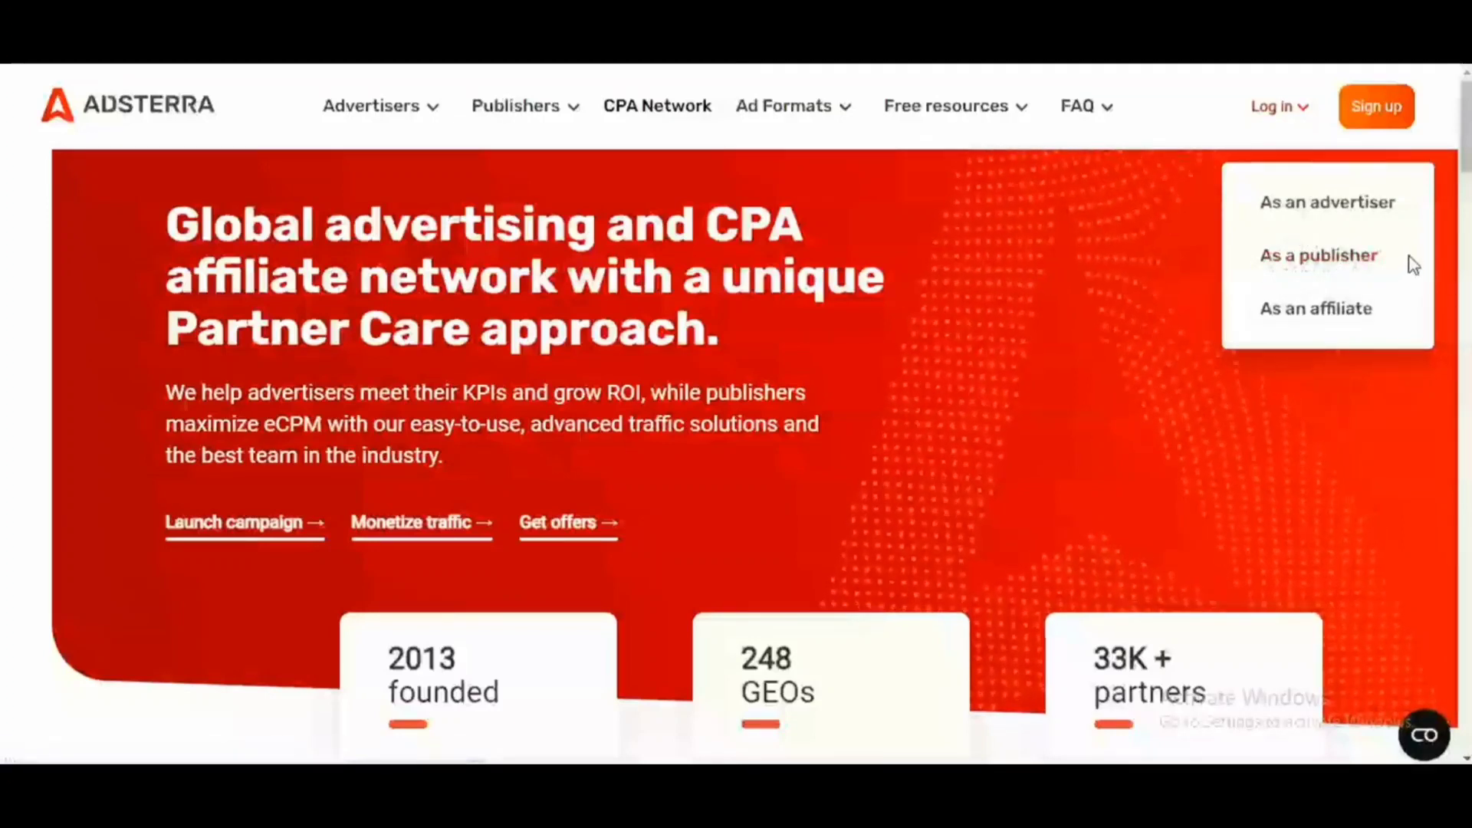
pyautogui.click(1316, 257)
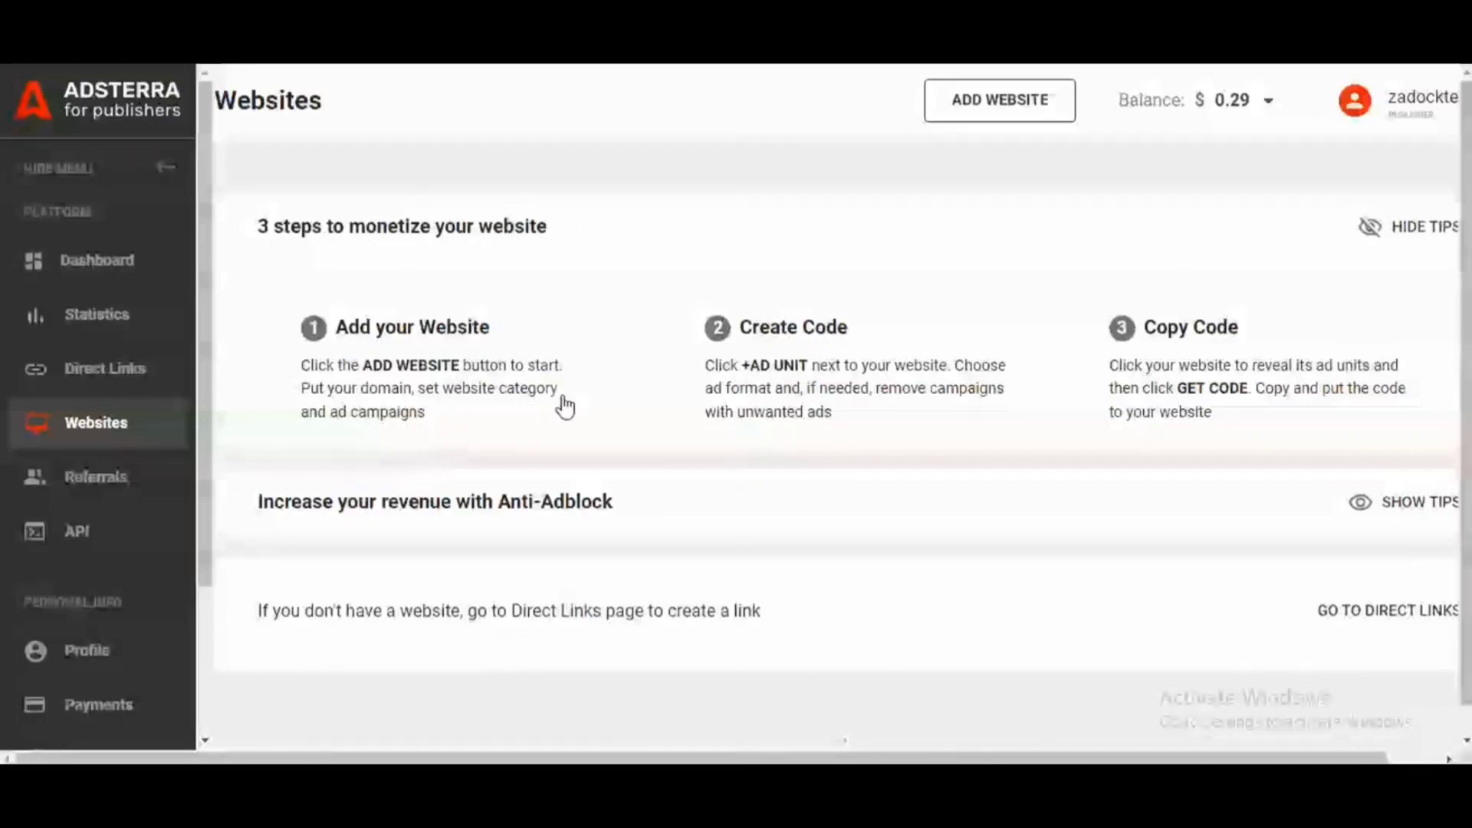
pyautogui.scroll(-2, 565, 404)
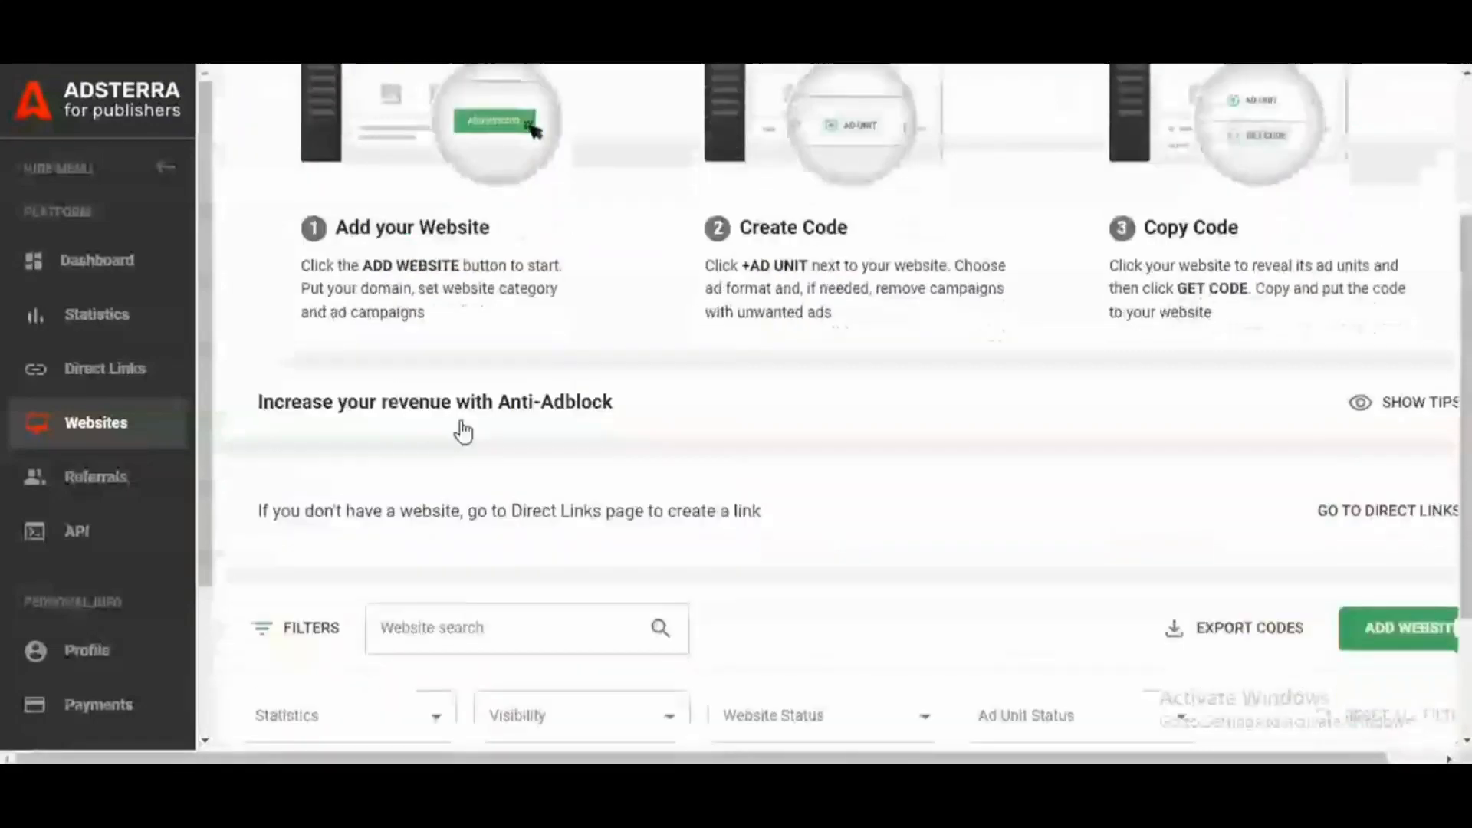
# - Open the publisher dashboard and look through its announcements
pyautogui.click(102, 273)
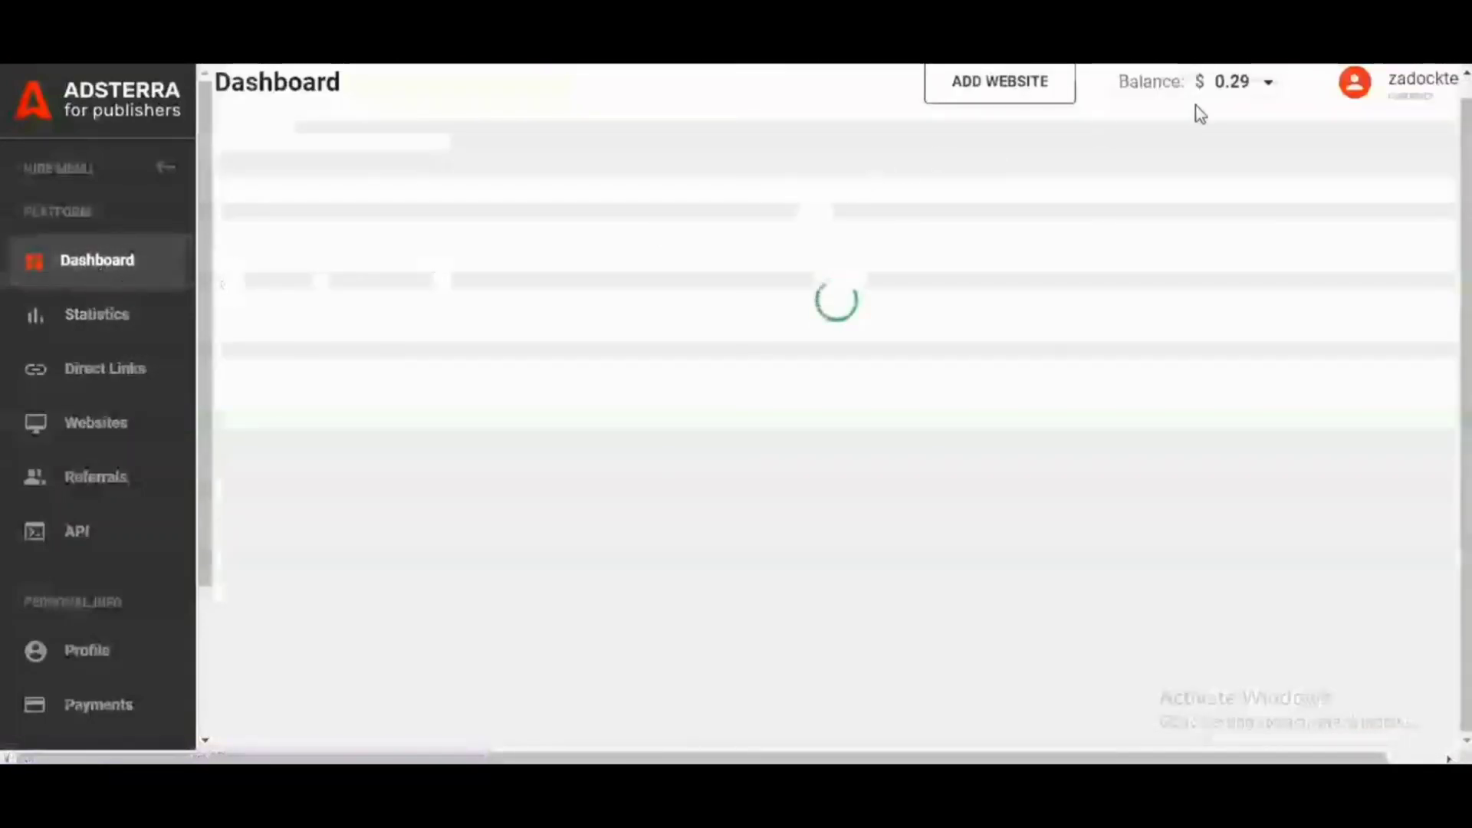
pyautogui.scroll(-5, 1104, 121)
pyautogui.scroll(3, 996, 307)
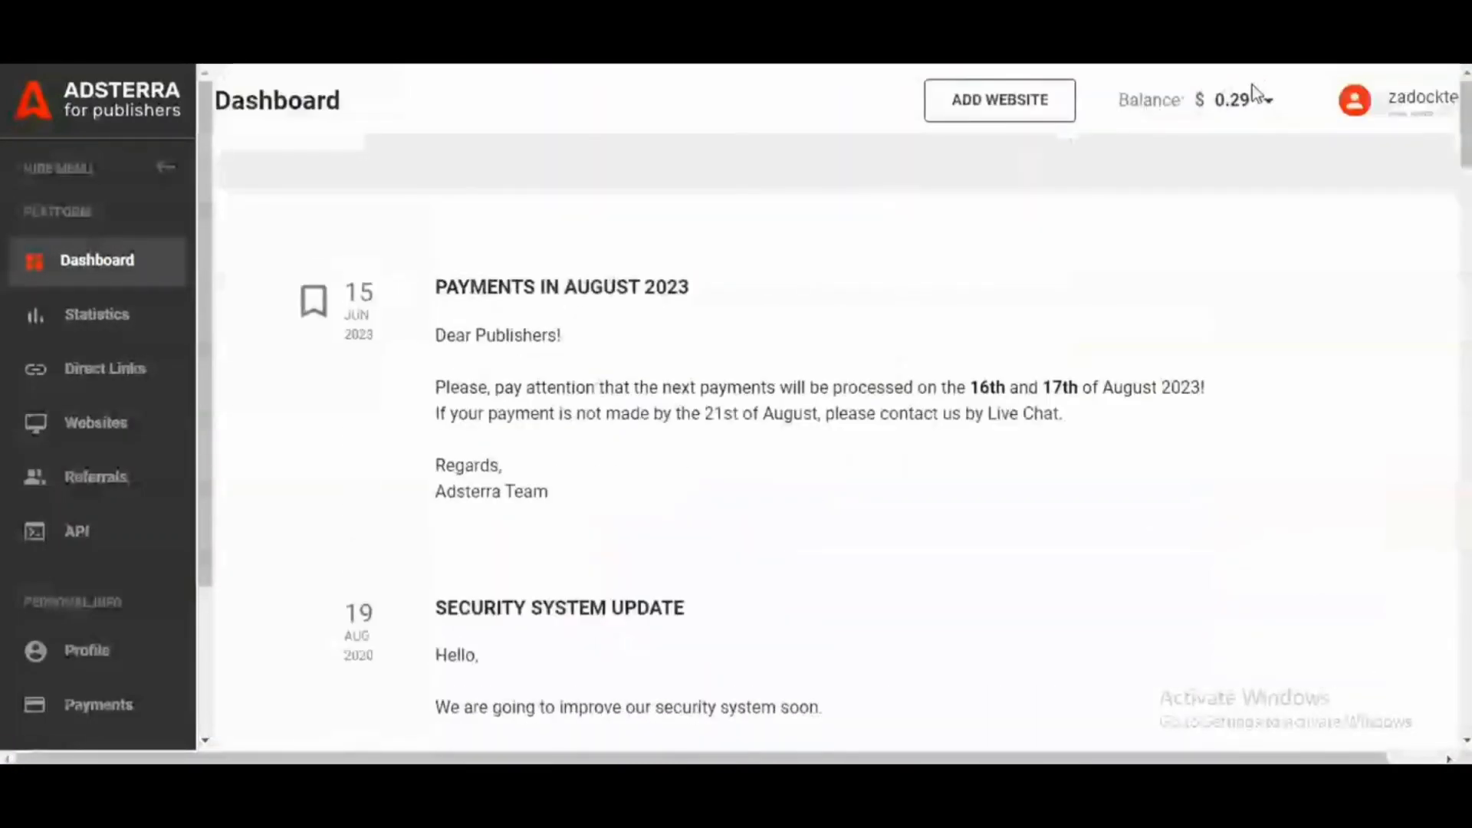
# - Open the publisher statistics and review the impressions, clicks and revenue grouped by date
pyautogui.click(93, 318)
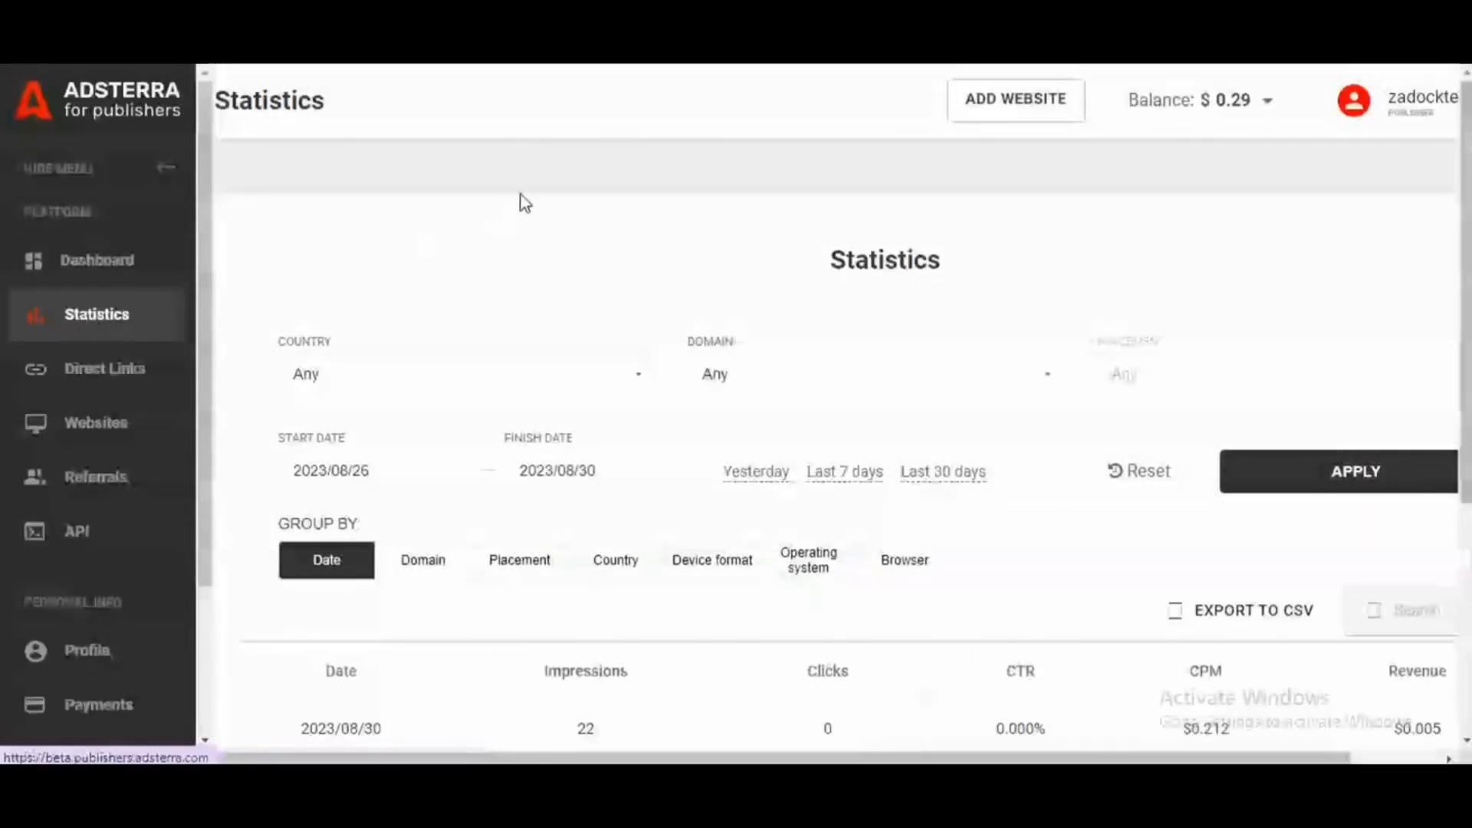
pyautogui.scroll(-5, 659, 483)
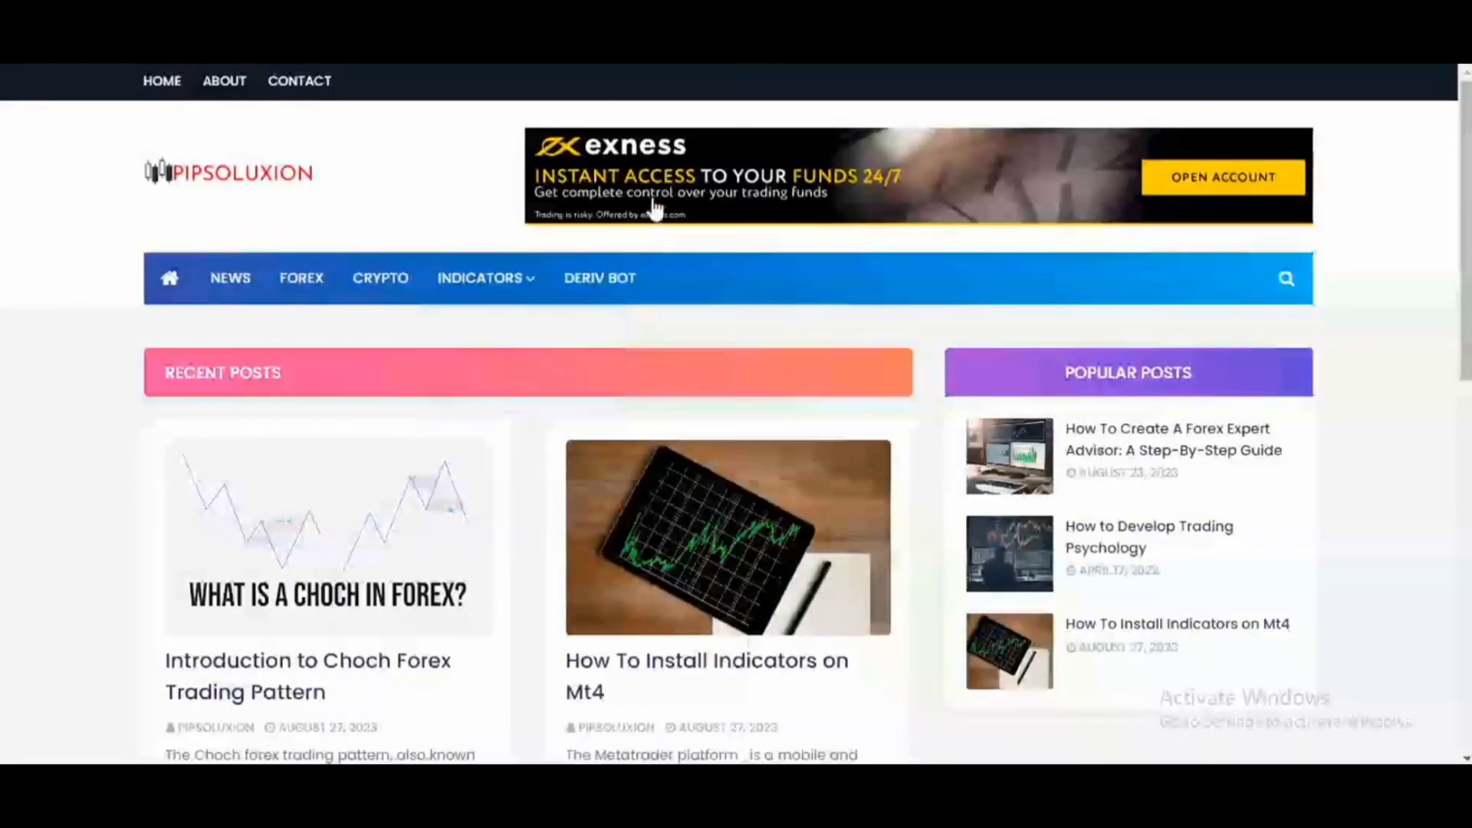
pyautogui.moveTo(483, 278)
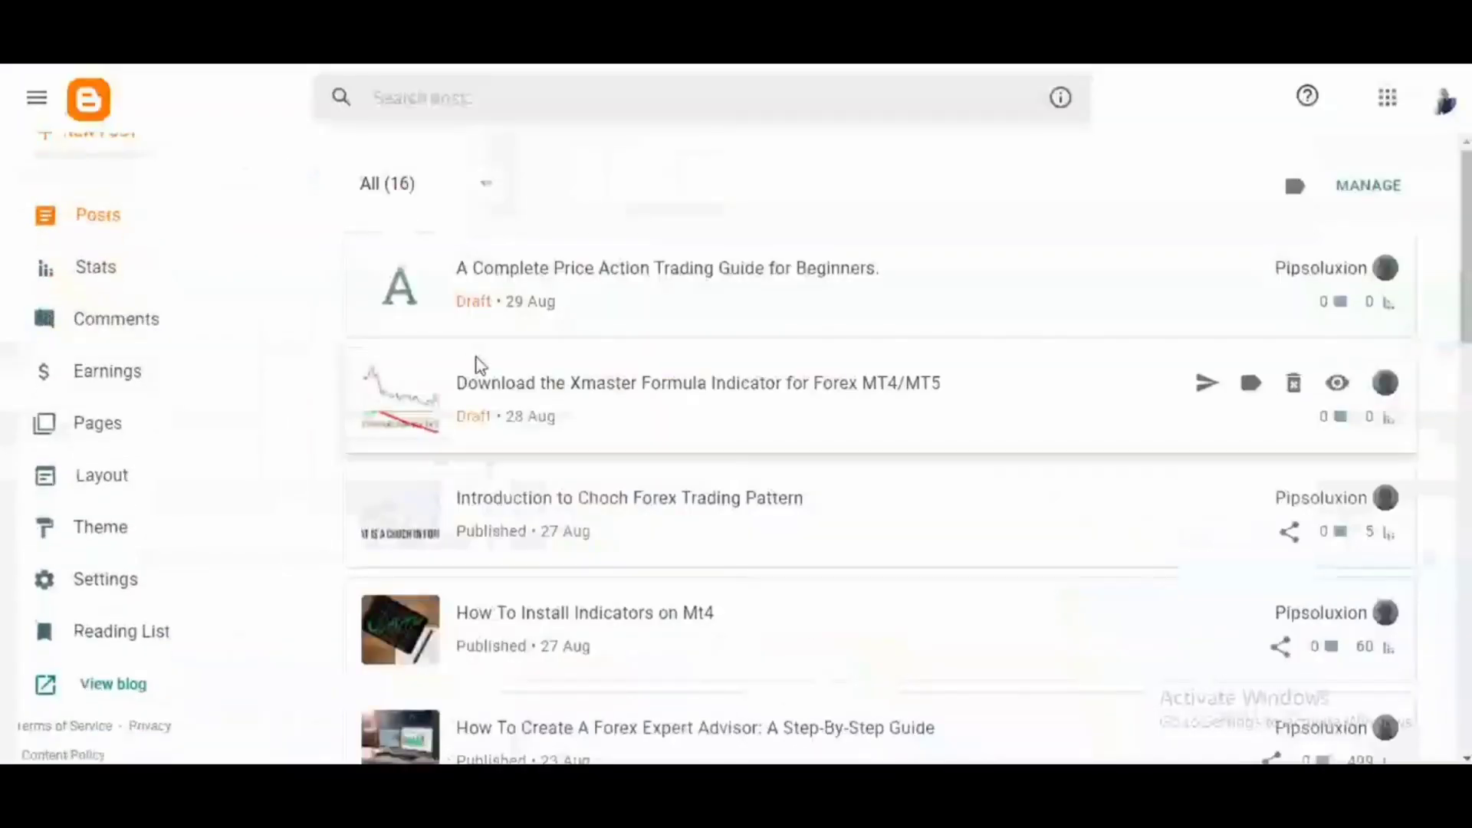
pyautogui.scroll(-1, 187, 568)
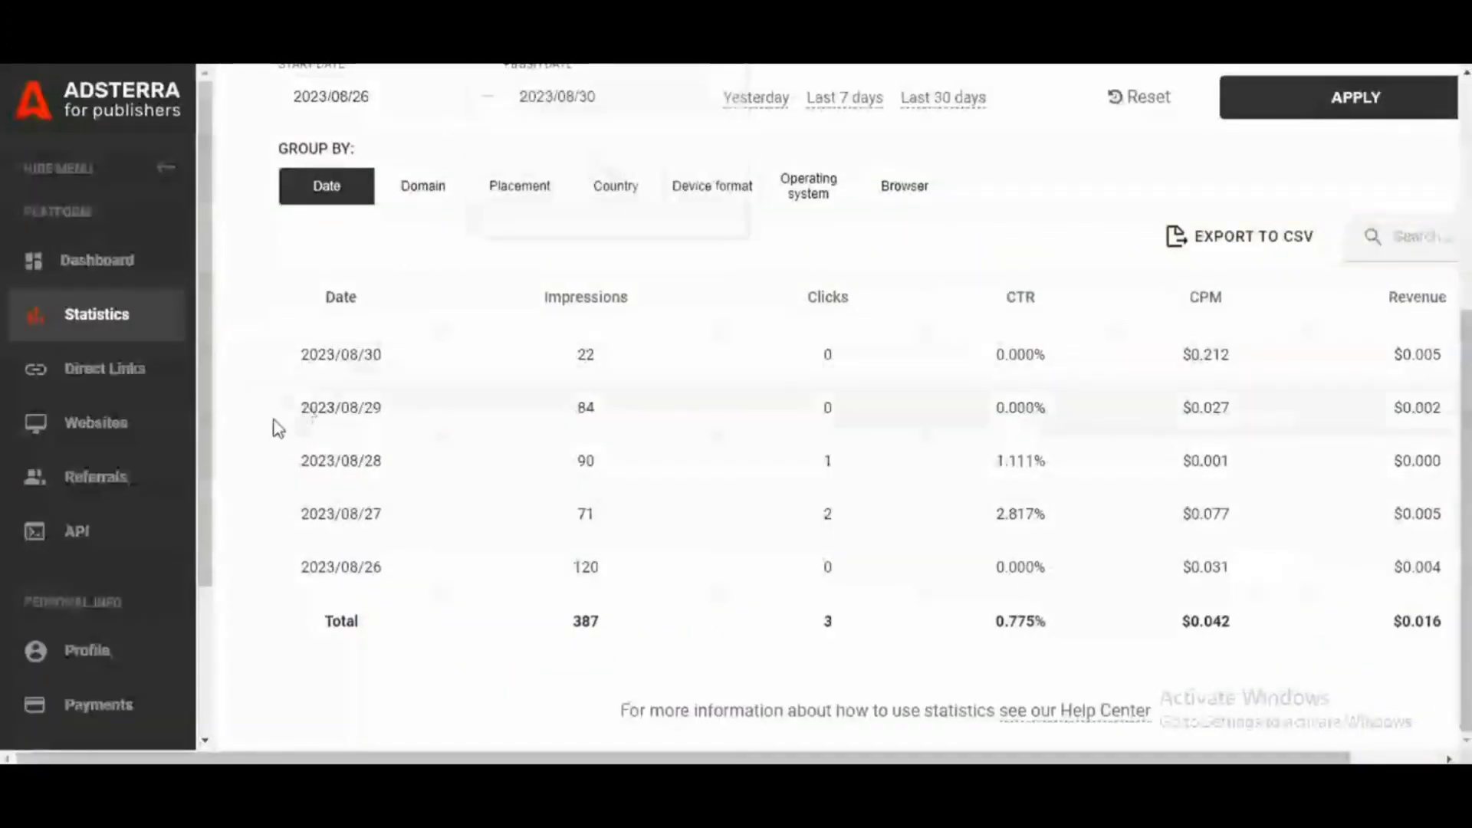
pyautogui.scroll(5, 855, 262)
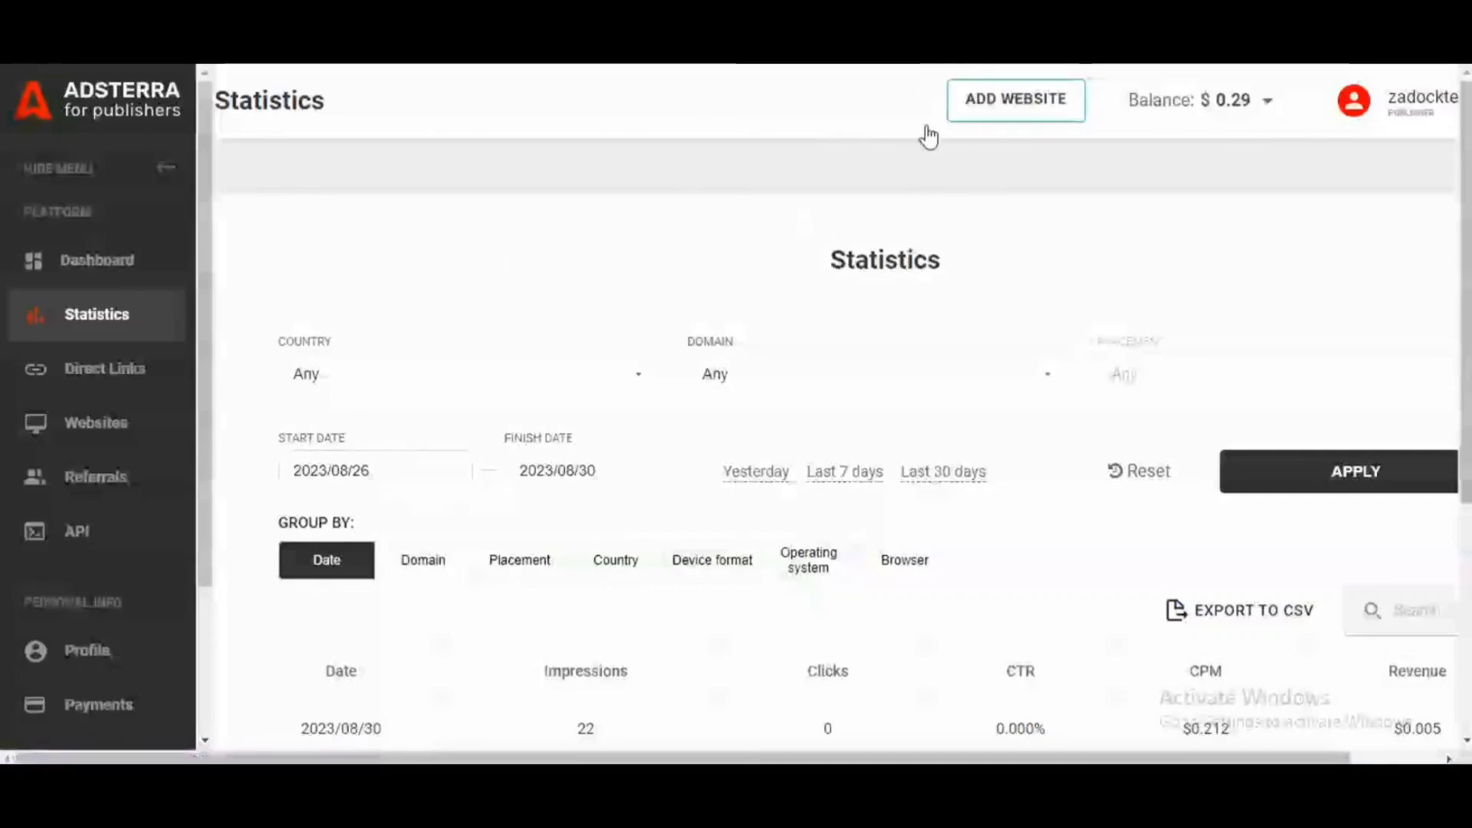
# - Open the Websites page and bring up the list of added websites
pyautogui.click(84, 433)
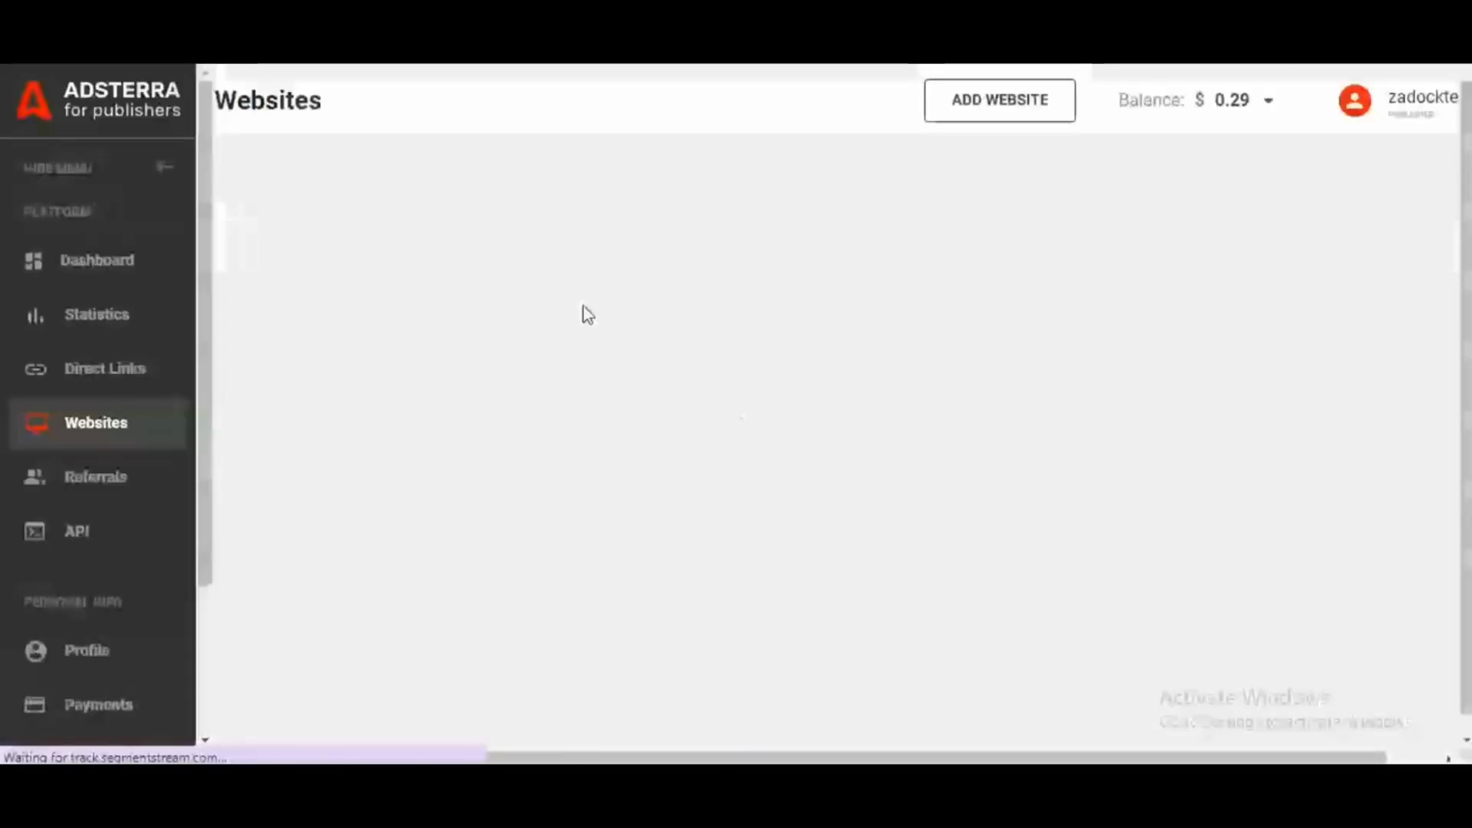
pyautogui.scroll(-3, 585, 315)
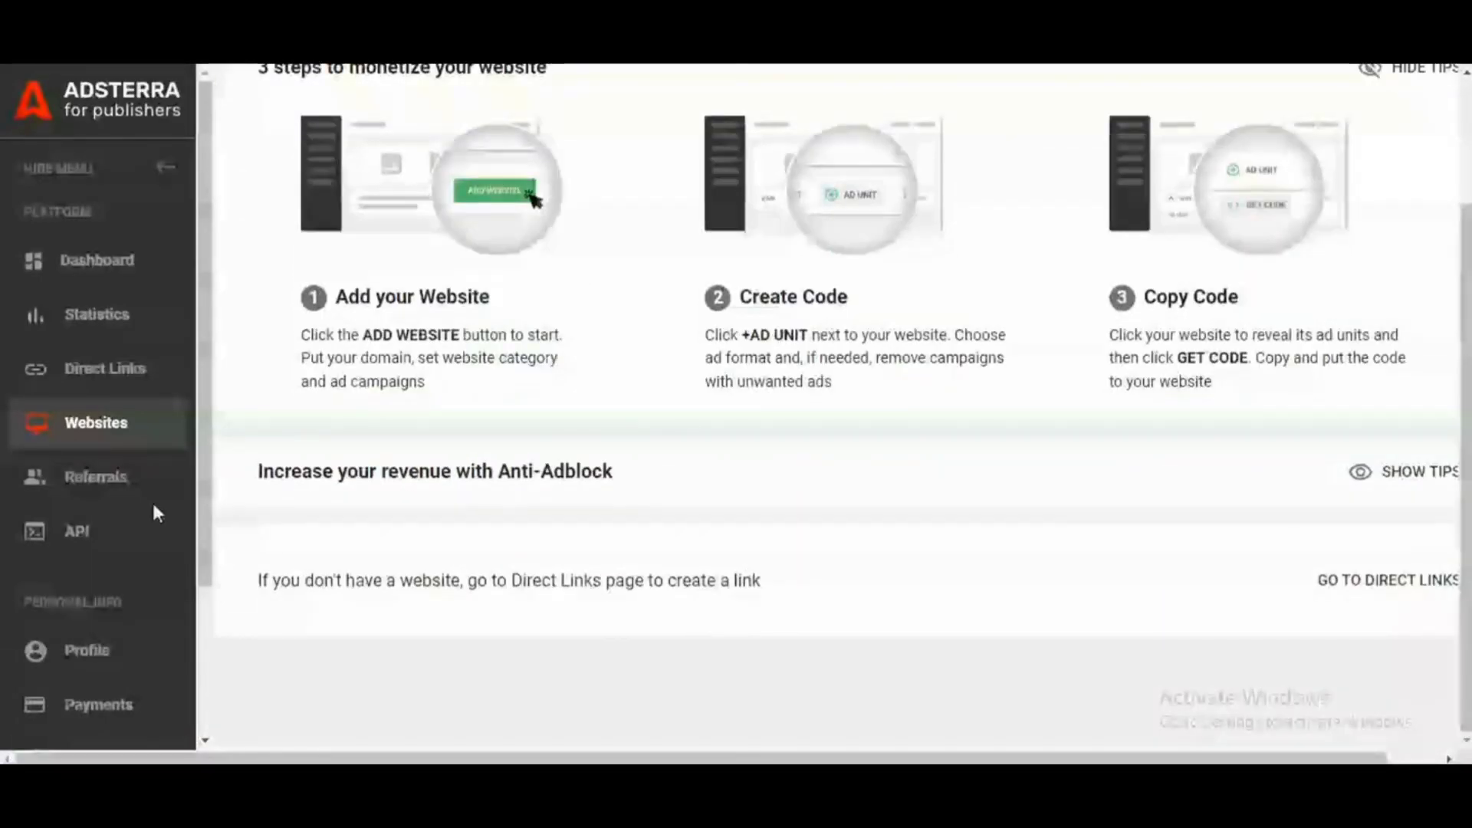
pyautogui.scroll(-2, 776, 539)
pyautogui.scroll(-1, 776, 539)
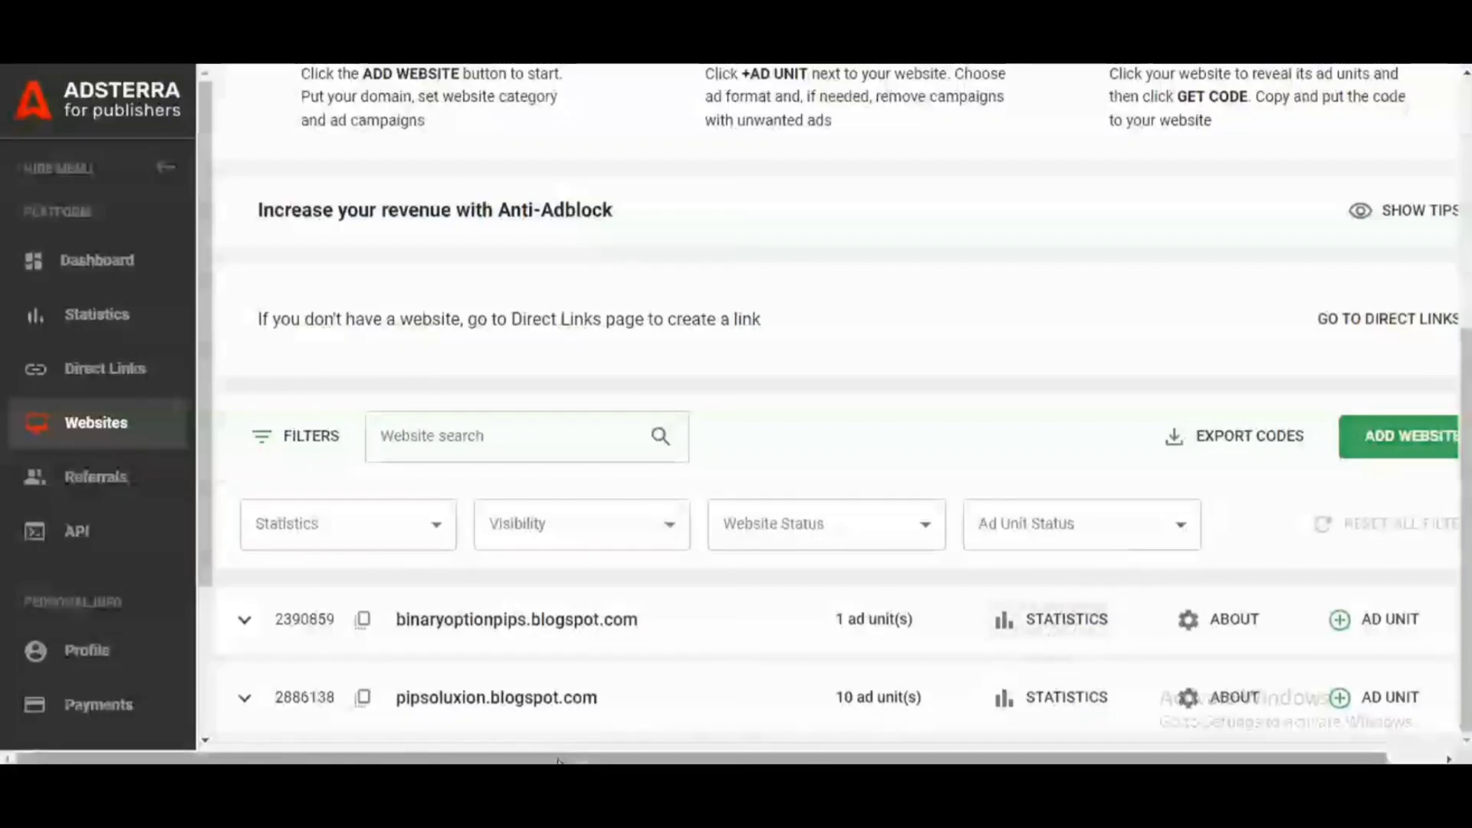
pyautogui.hscroll(1, 577, 755)
pyautogui.hscroll(-1, 576, 755)
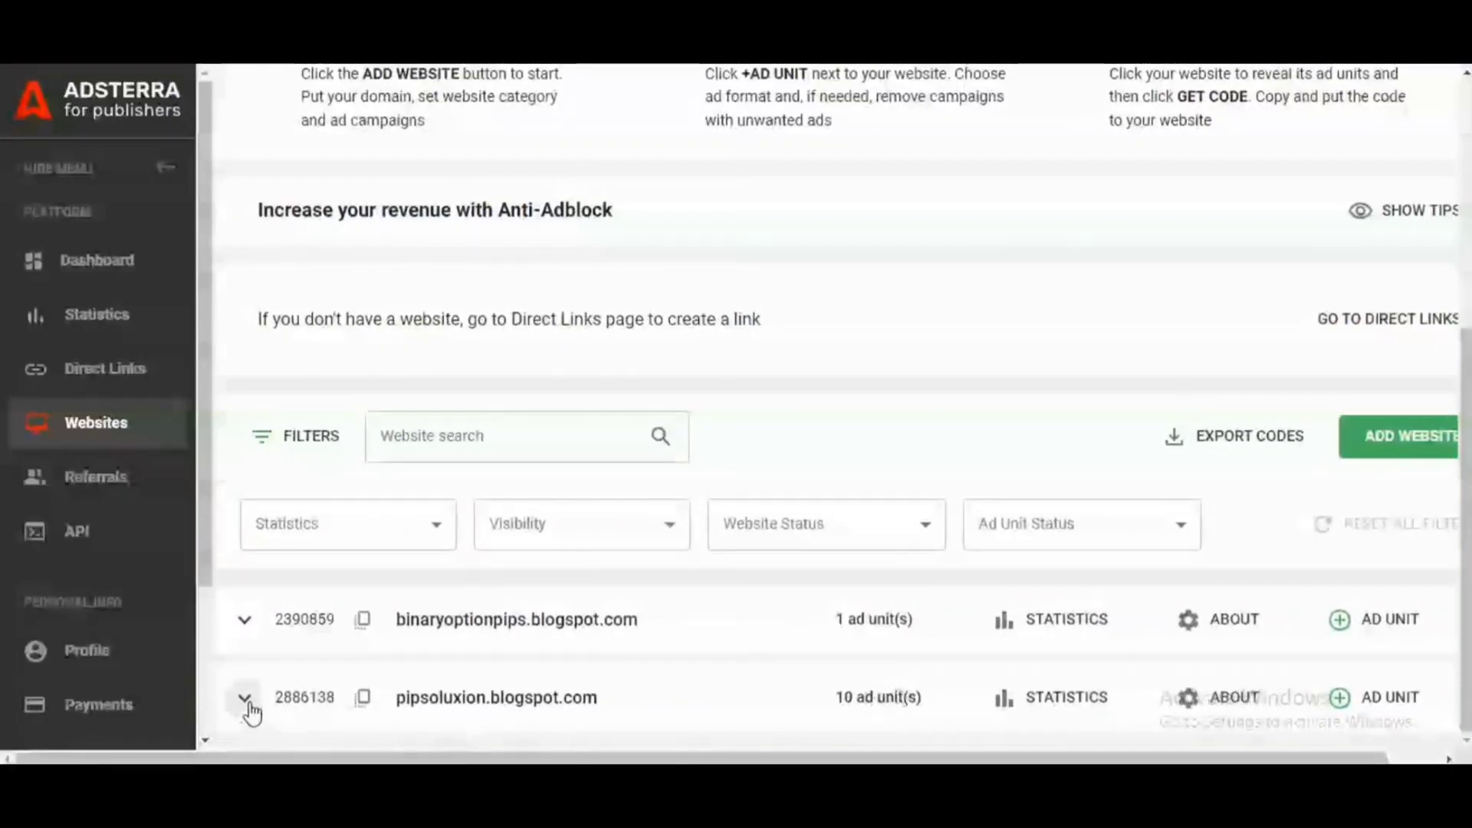
# - Expand pipsoluxion.blogspot.com to review its ad units, and collapse it again
pyautogui.click(246, 699)
pyautogui.scroll(-4, 674, 641)
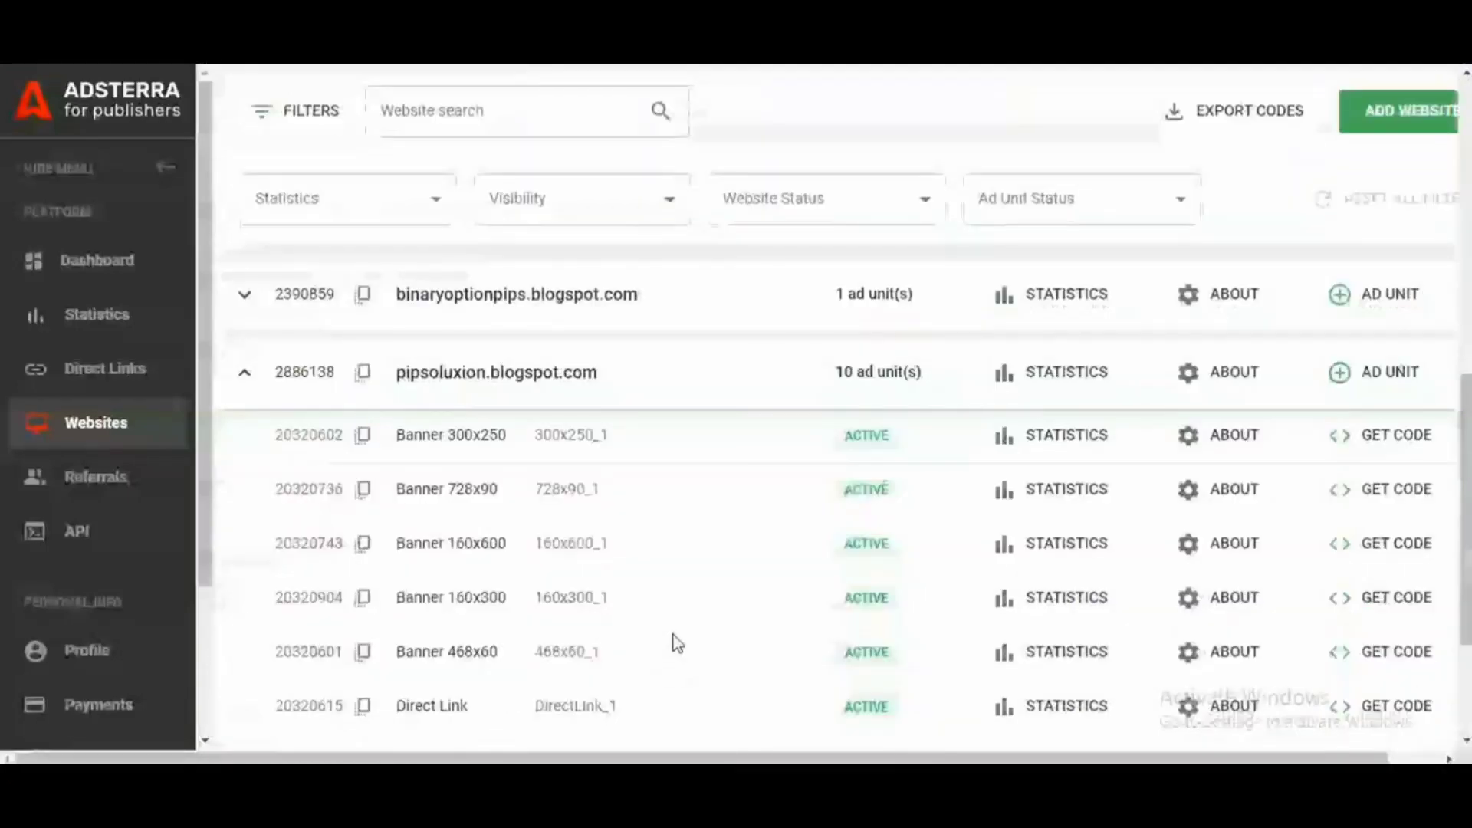
pyautogui.scroll(3, 675, 631)
pyautogui.click(244, 589)
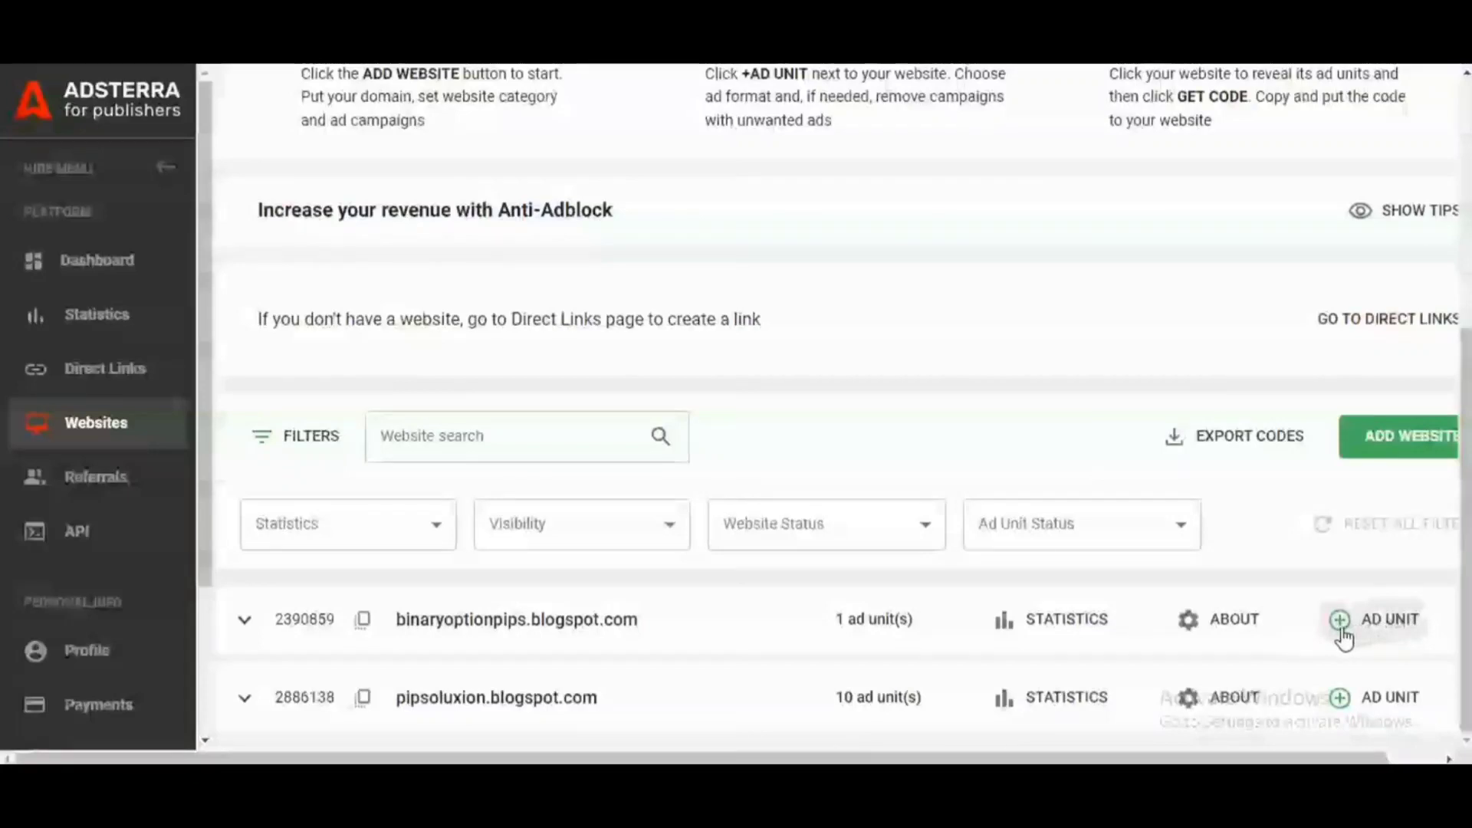
# - Add a Popunder ad unit to binaryoptionpips.blogspot.com with erotic ads and ads with sound removed, and dismiss the submission notice
pyautogui.click(1383, 635)
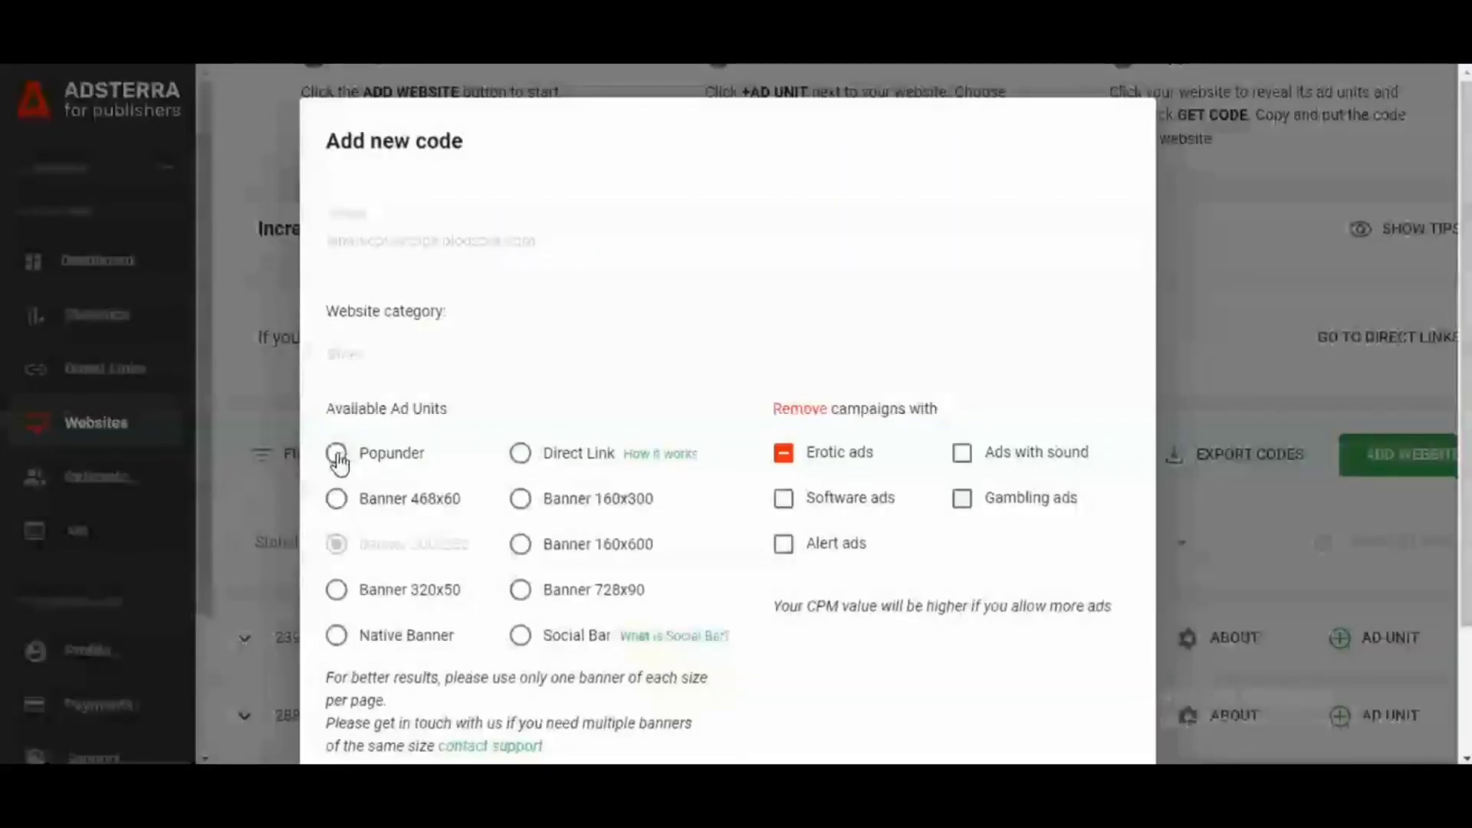
pyautogui.click(338, 456)
pyautogui.click(783, 453)
pyautogui.click(785, 455)
pyautogui.click(961, 454)
pyautogui.scroll(-2, 644, 606)
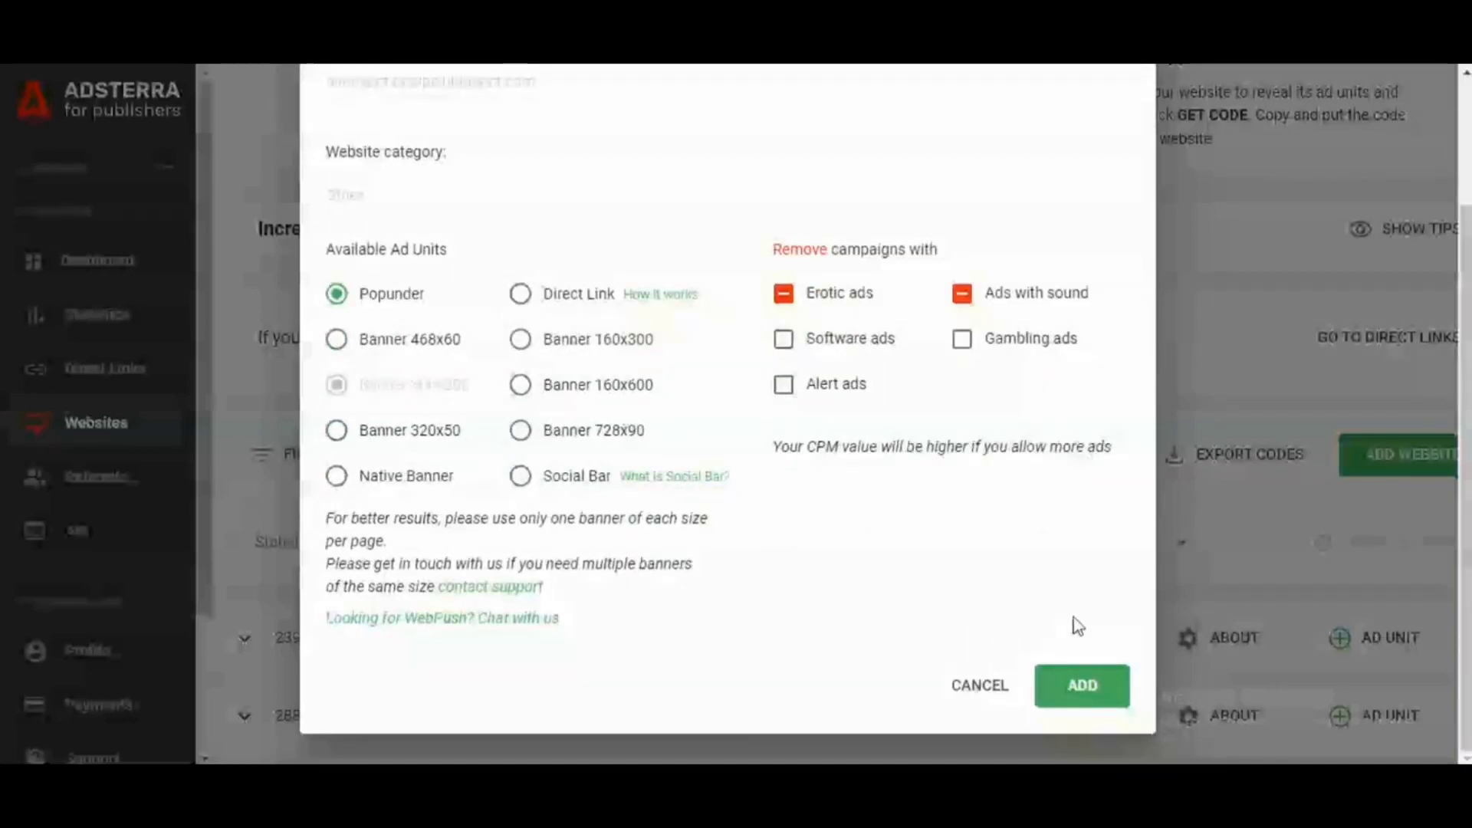
pyautogui.scroll(2, 778, 596)
pyautogui.scroll(-2, 779, 598)
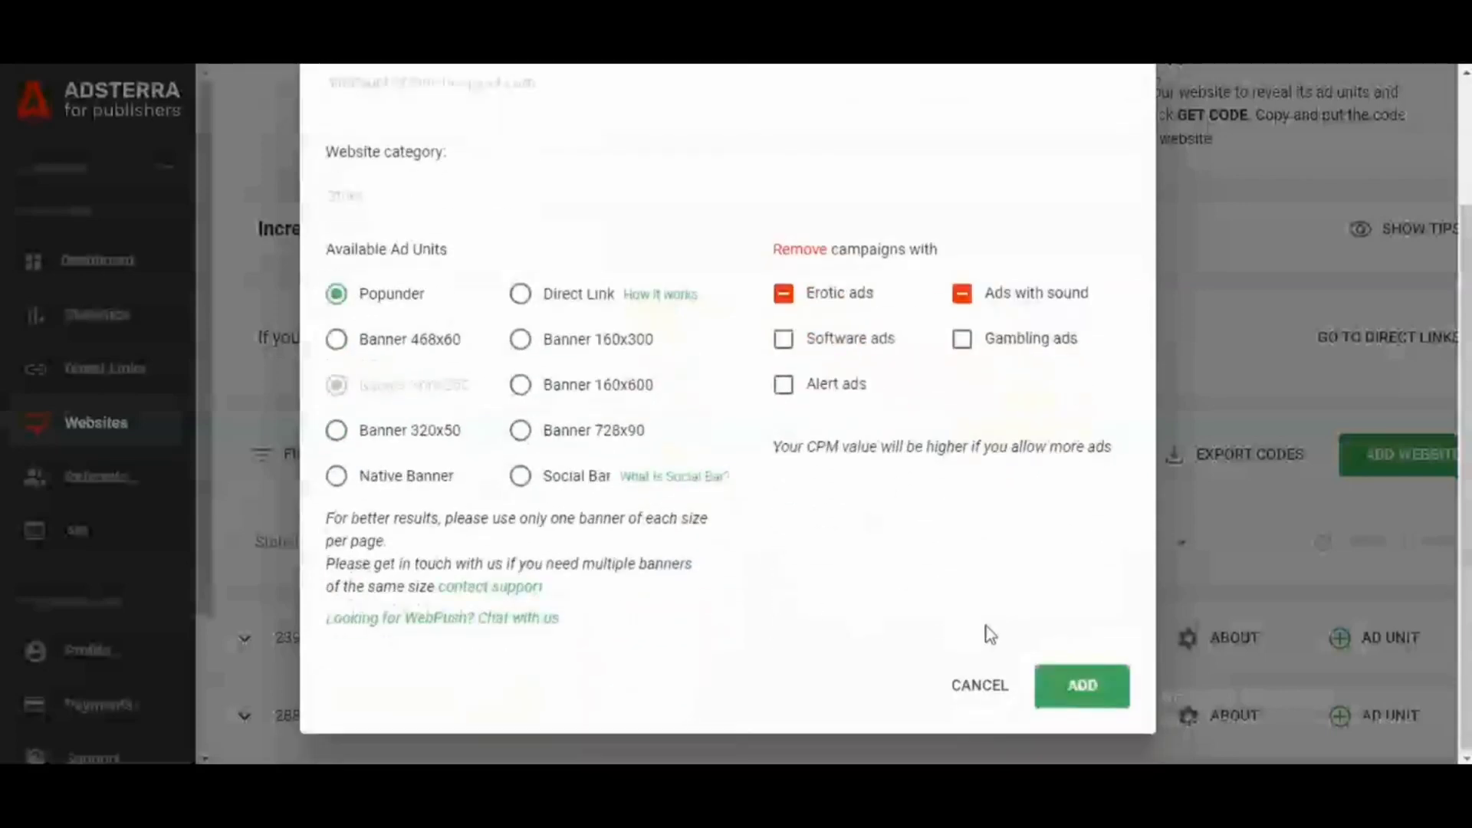
pyautogui.click(1080, 689)
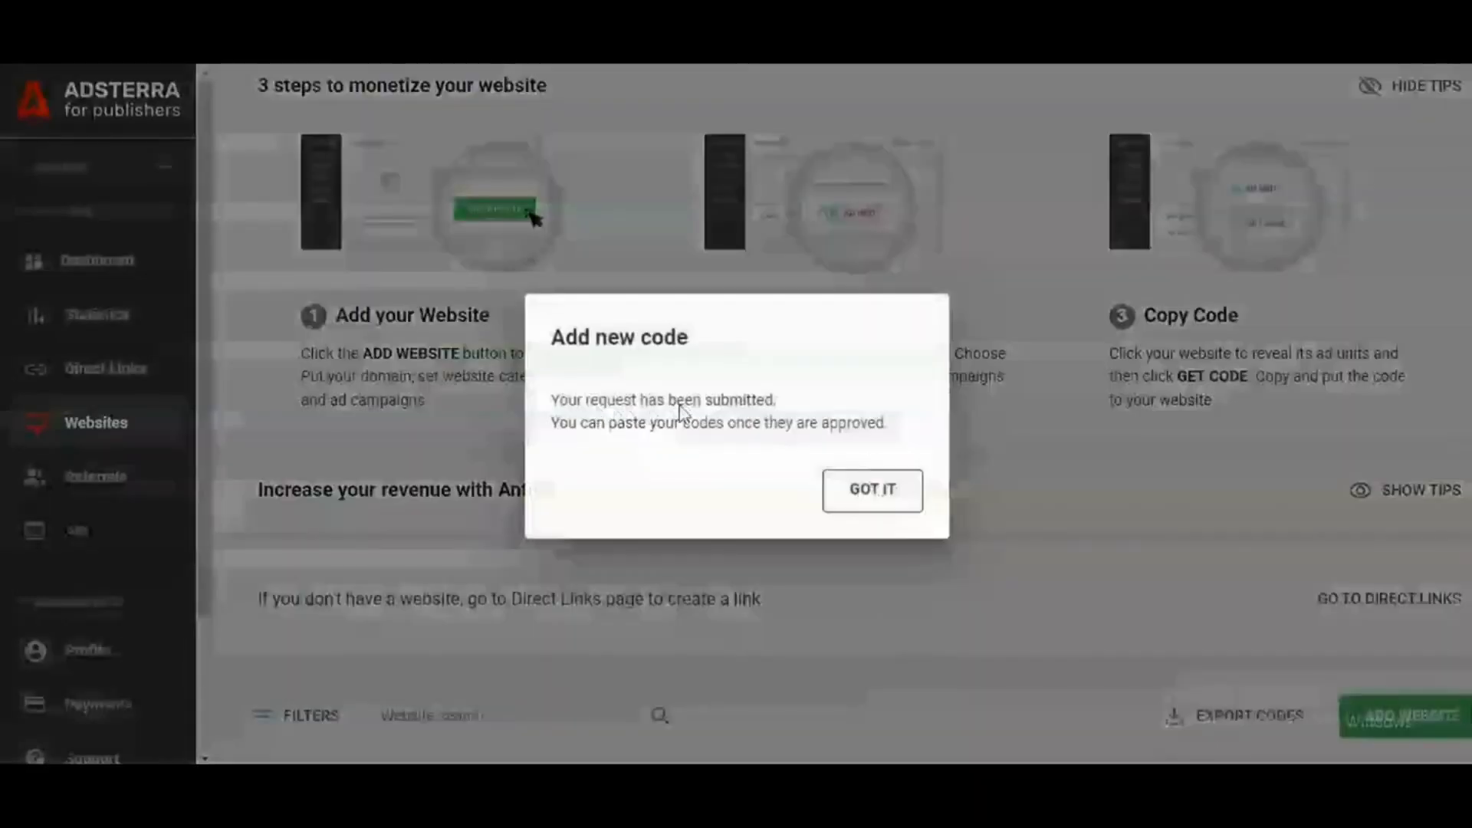
pyautogui.click(879, 495)
# - Check the ad units and their status under binaryoptionpips.blogspot.com, and collapse the list
pyautogui.scroll(-3, 966, 544)
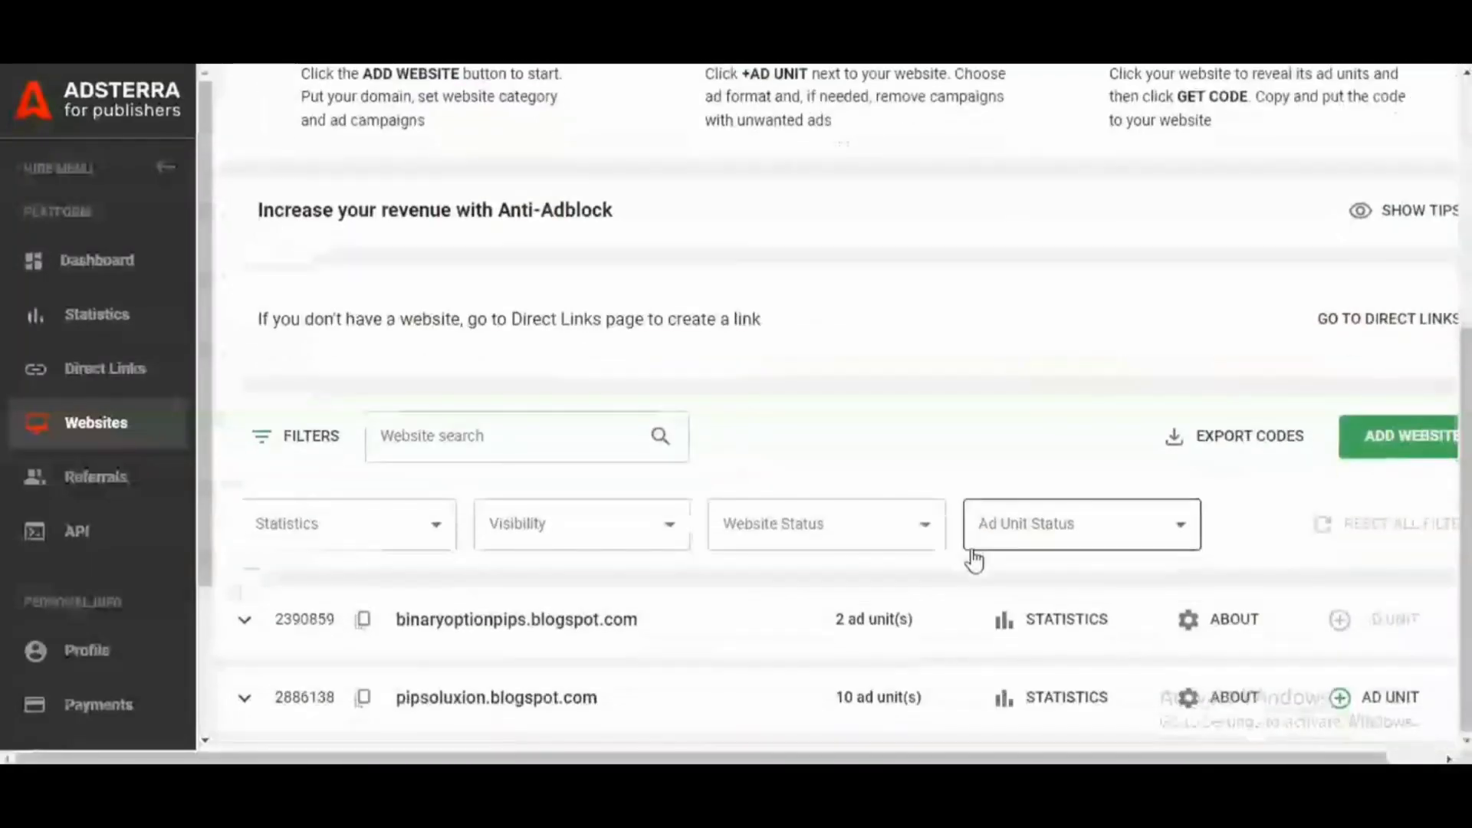
pyautogui.click(246, 621)
pyautogui.scroll(-1, 575, 585)
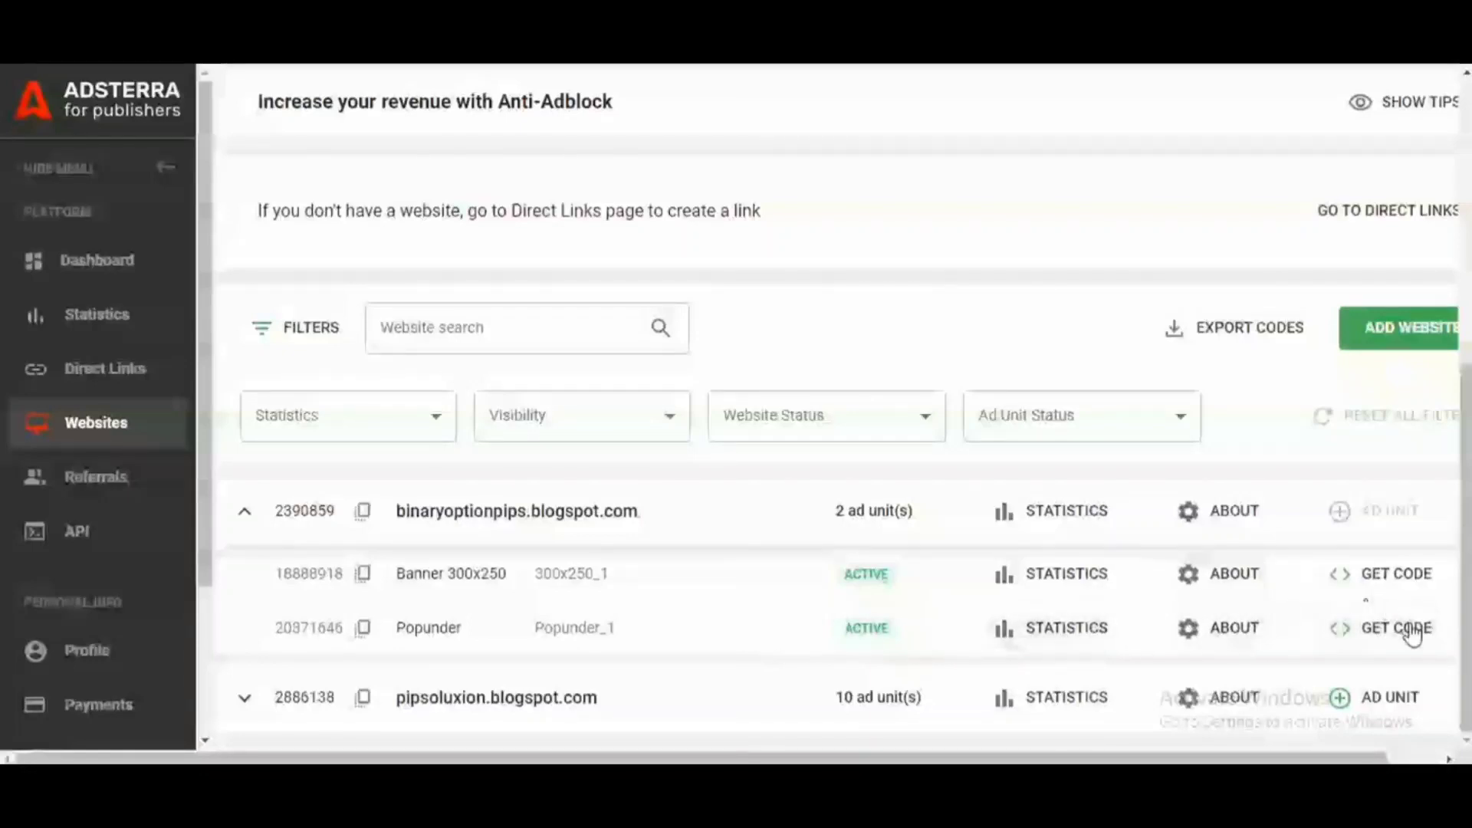
pyautogui.click(242, 515)
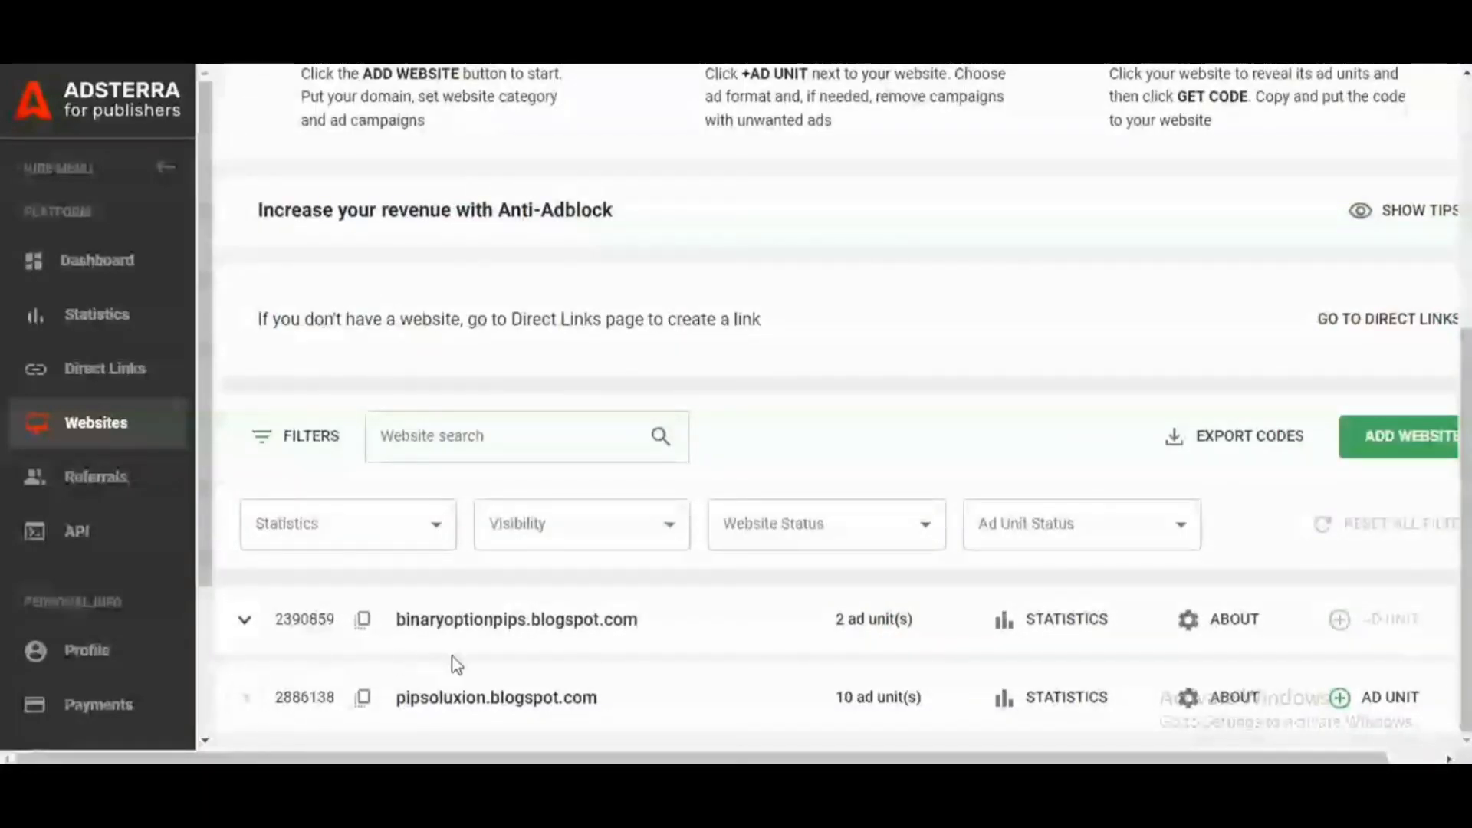
# - Get the Popunder ad code for pipsoluxion.blogspot.com and copy it
pyautogui.click(480, 680)
pyautogui.scroll(-7, 936, 194)
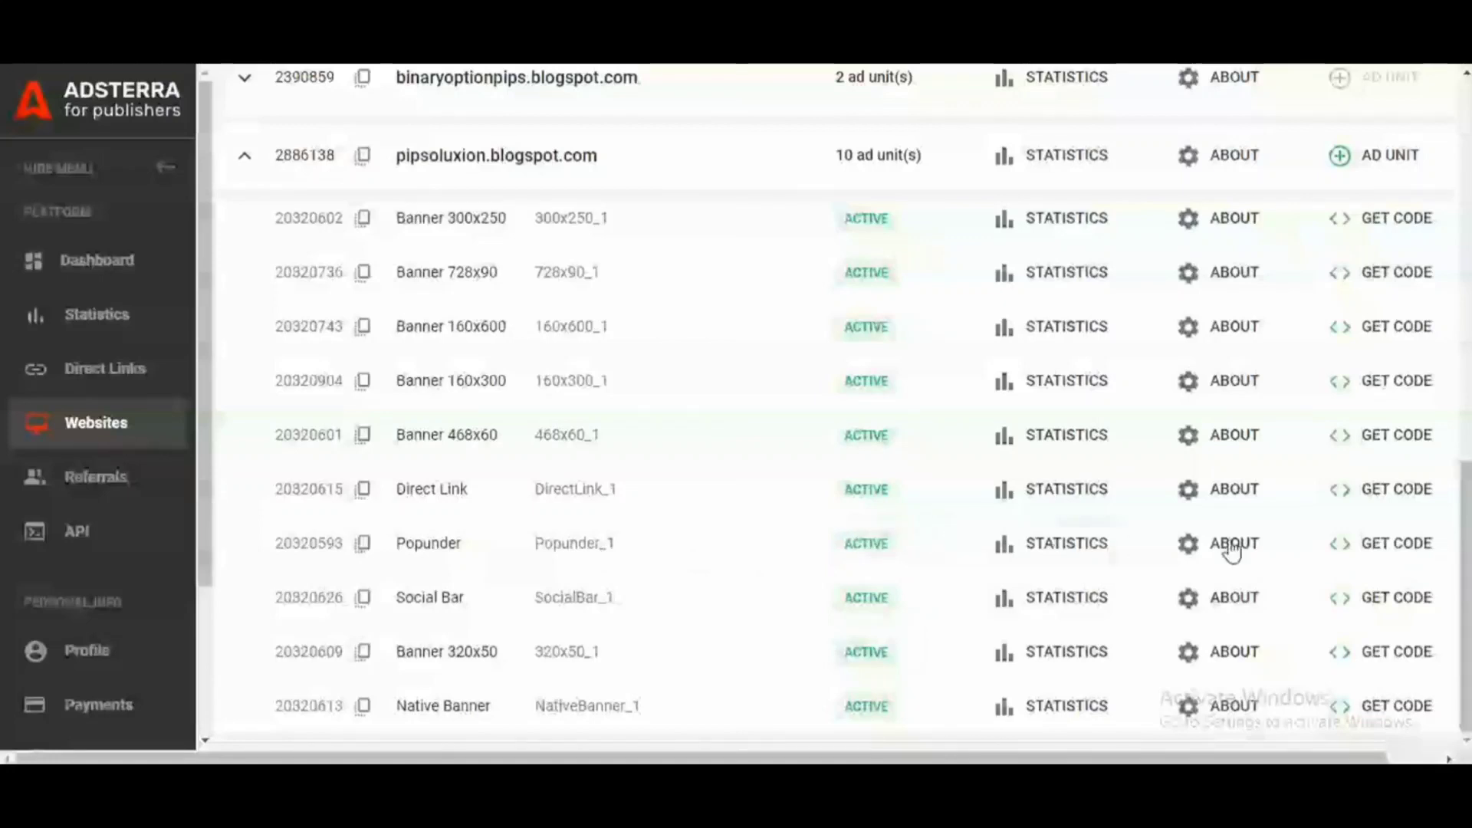
pyautogui.click(1370, 546)
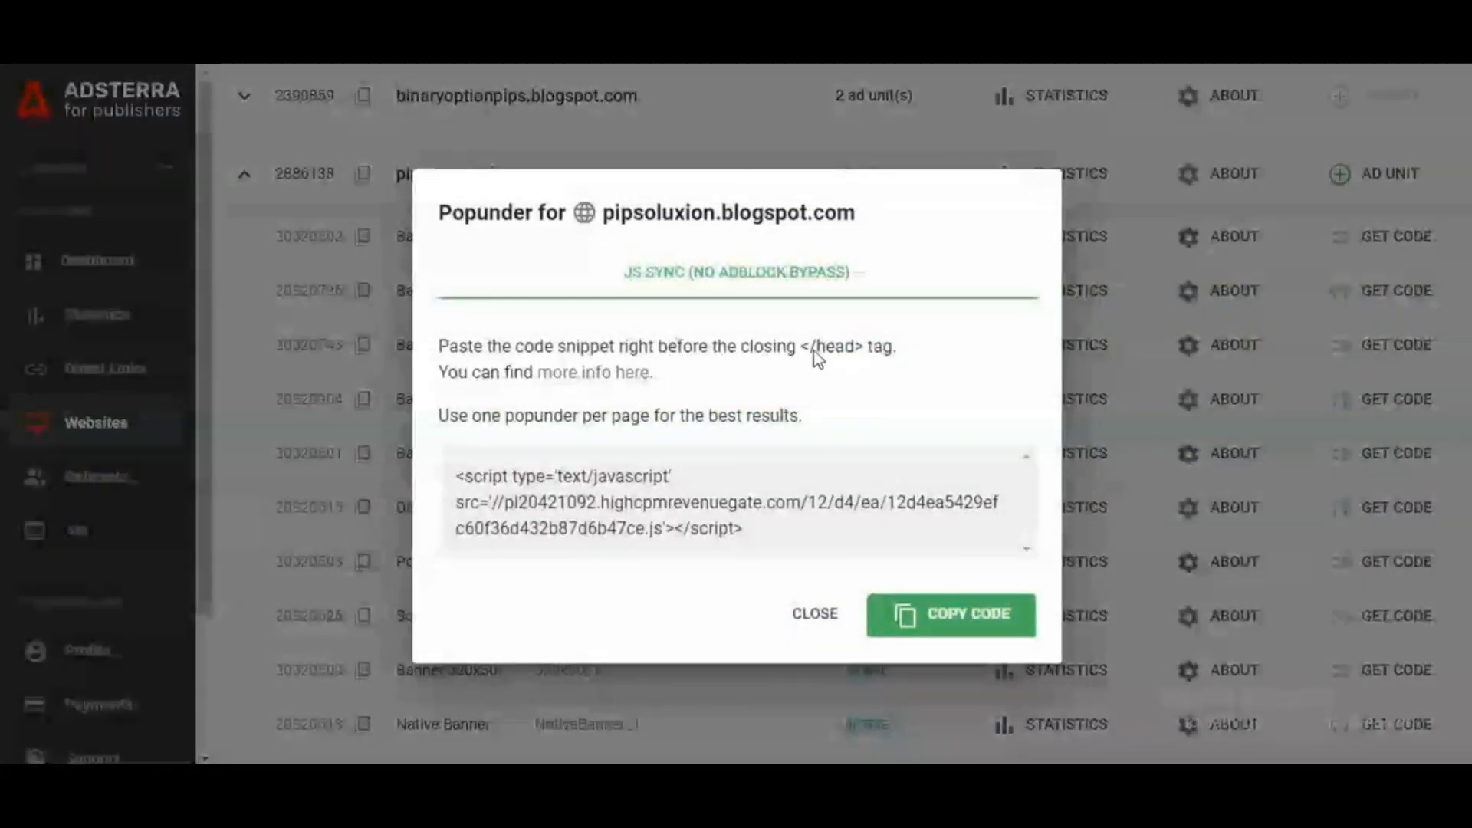
pyautogui.click(952, 621)
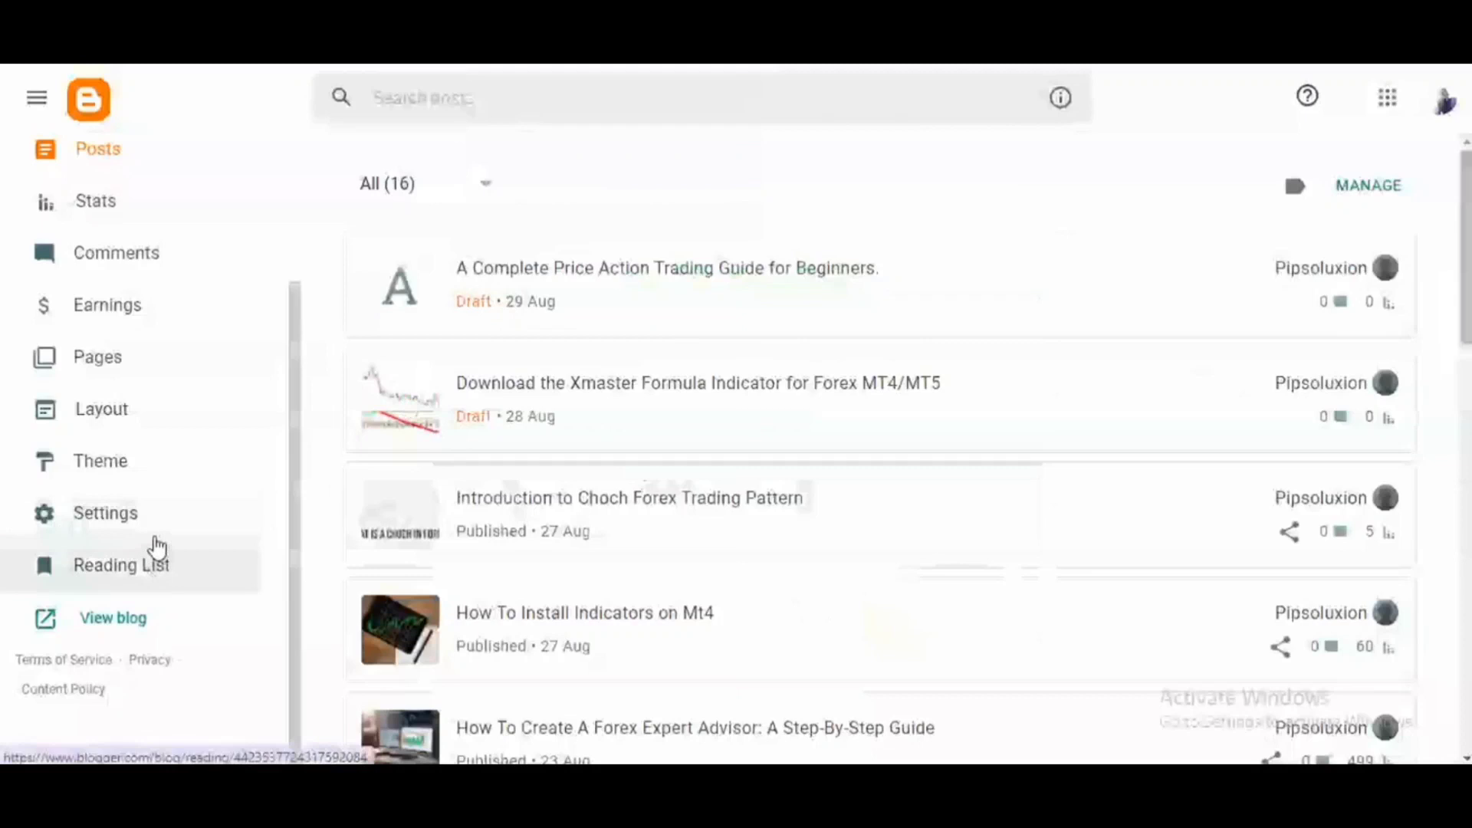
# - Switch to Blogger and open the blog theme's HTML for editing
pyautogui.click(121, 462)
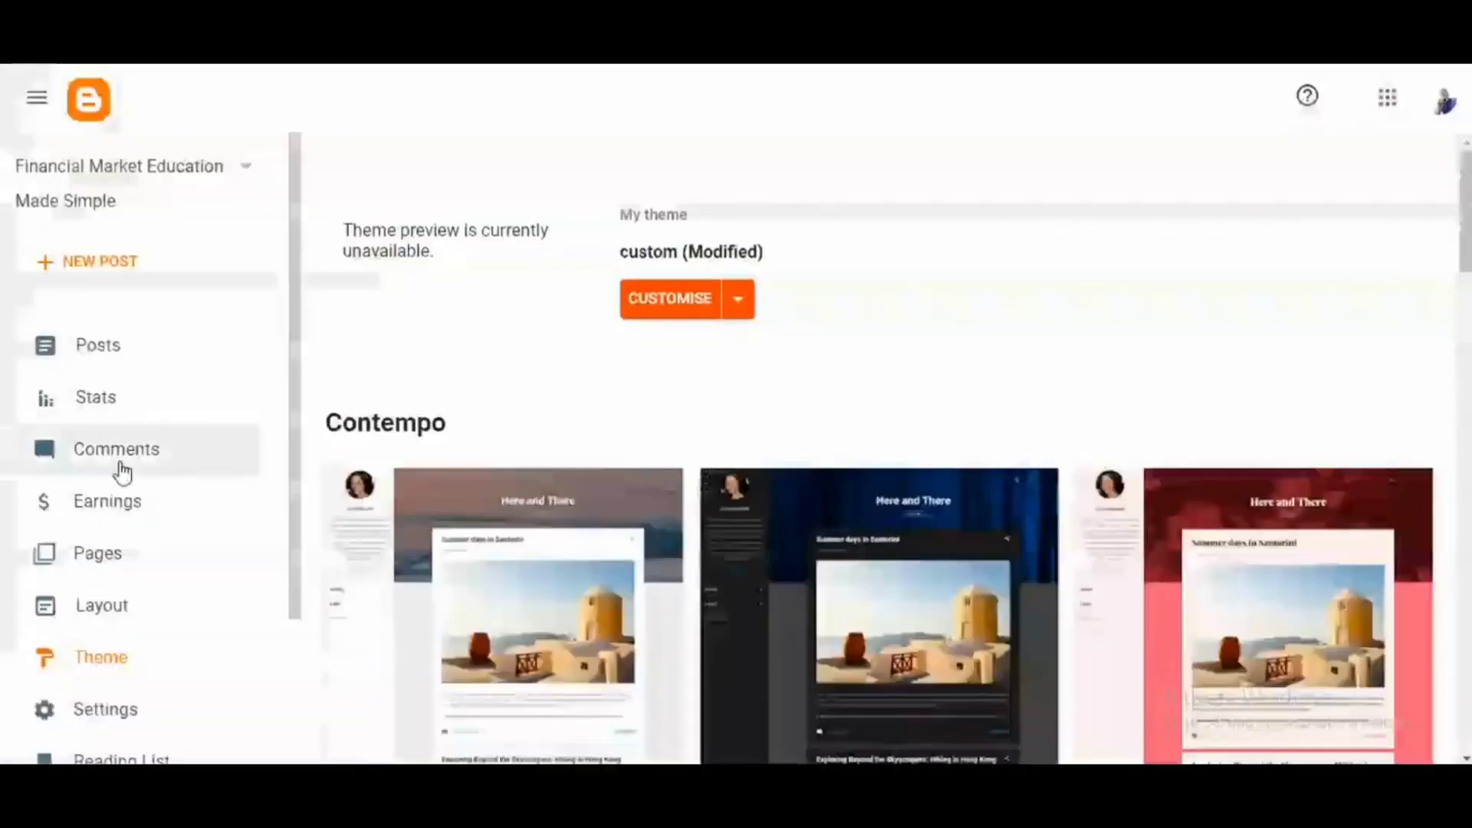
pyautogui.scroll(-3, 123, 490)
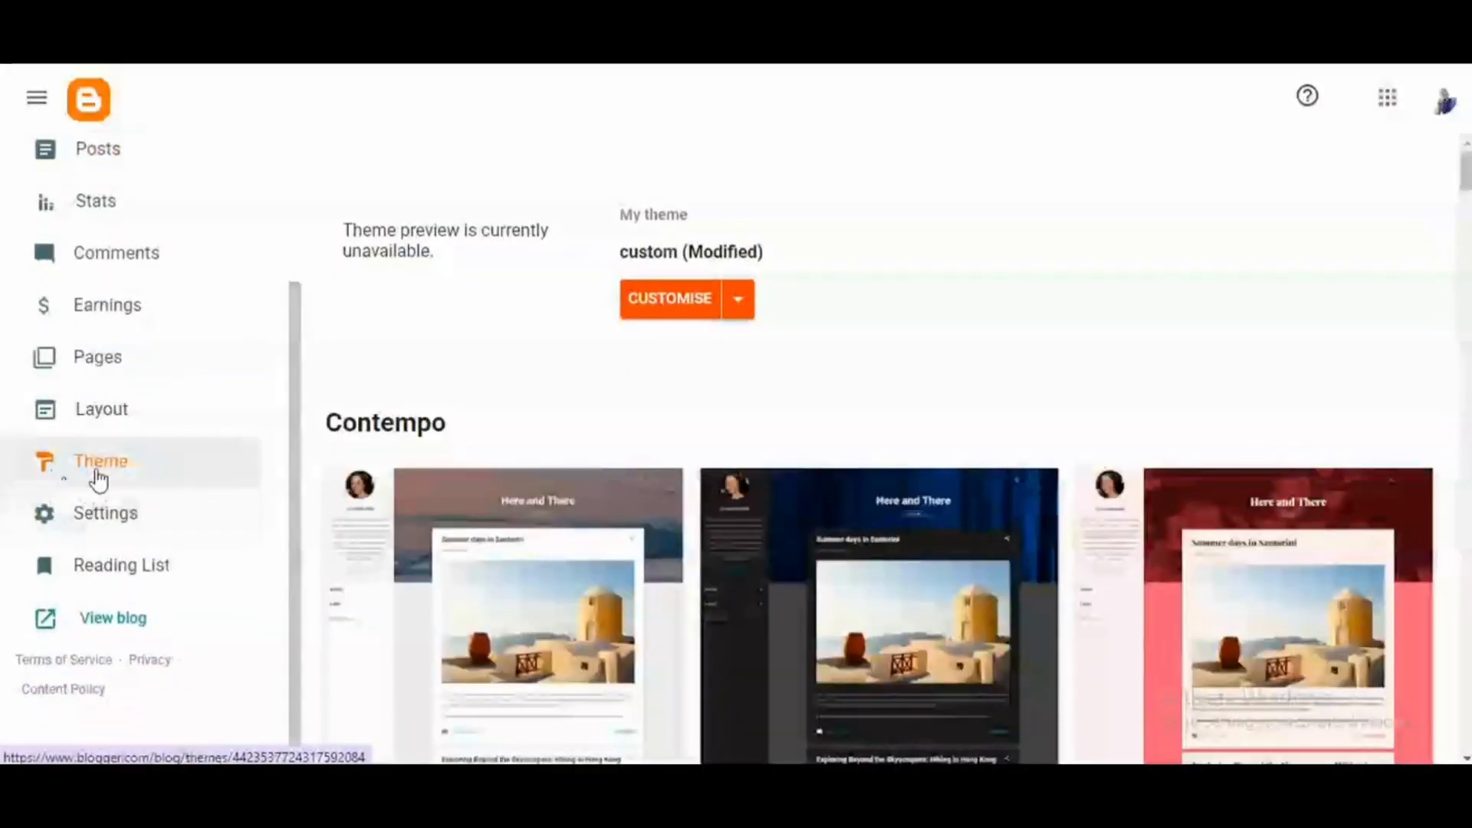
pyautogui.click(739, 300)
pyautogui.click(643, 470)
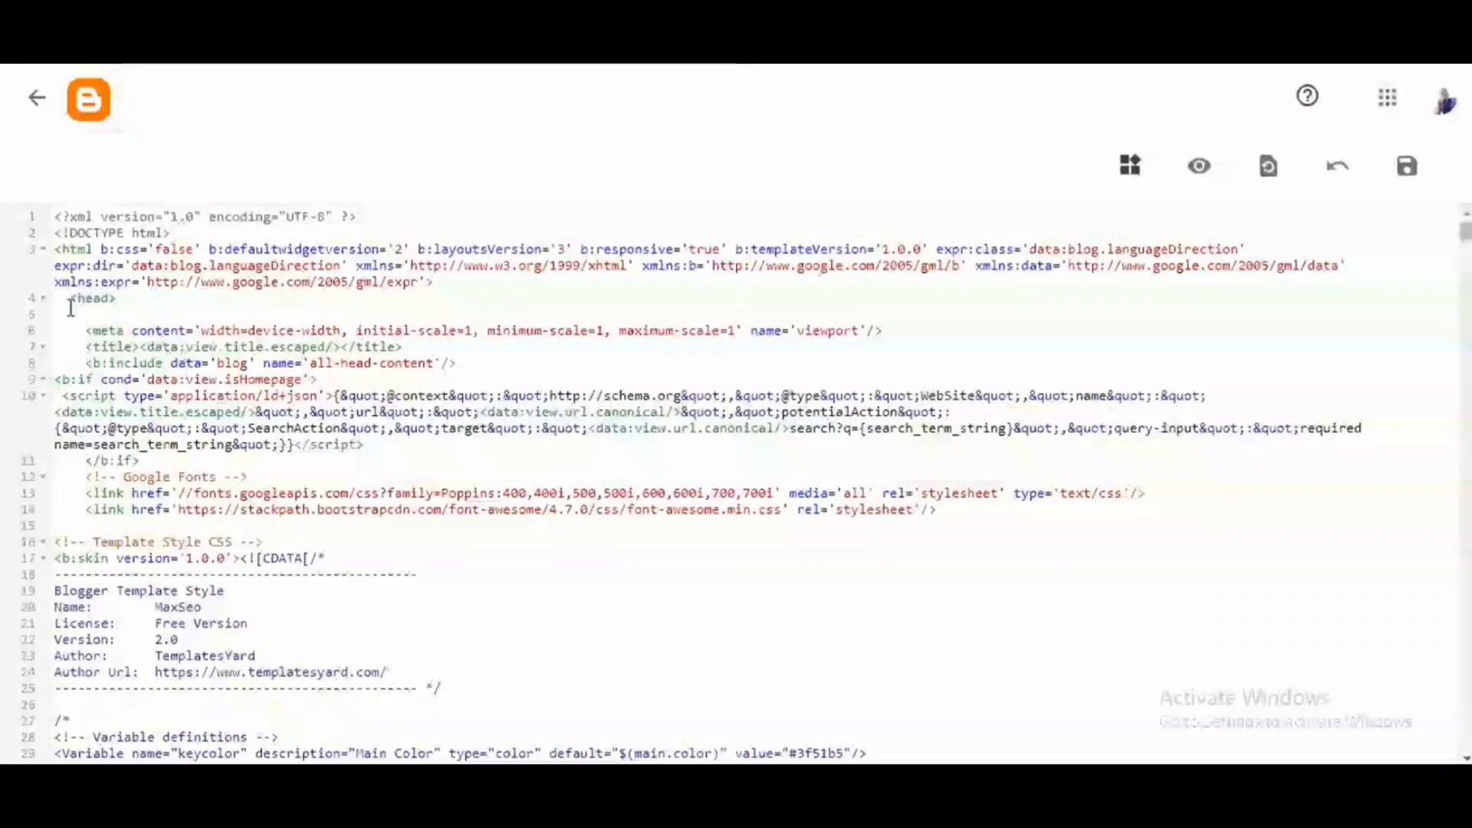
# - Paste the copied Popunder script on a new line just below the opening <head> tag and save the theme
pyautogui.click(141, 310)
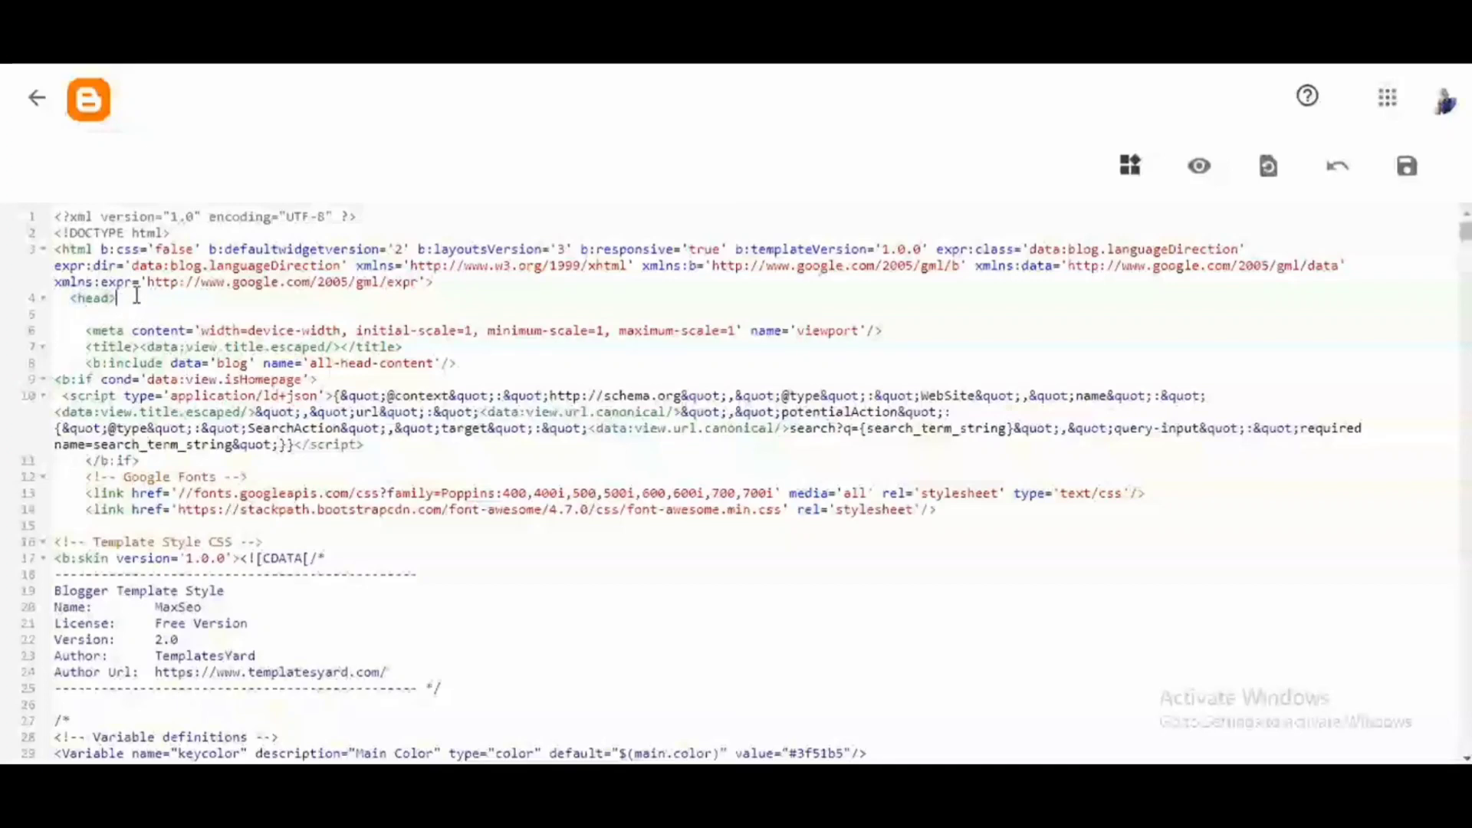
pyautogui.press('Return')
pyautogui.press('Return')
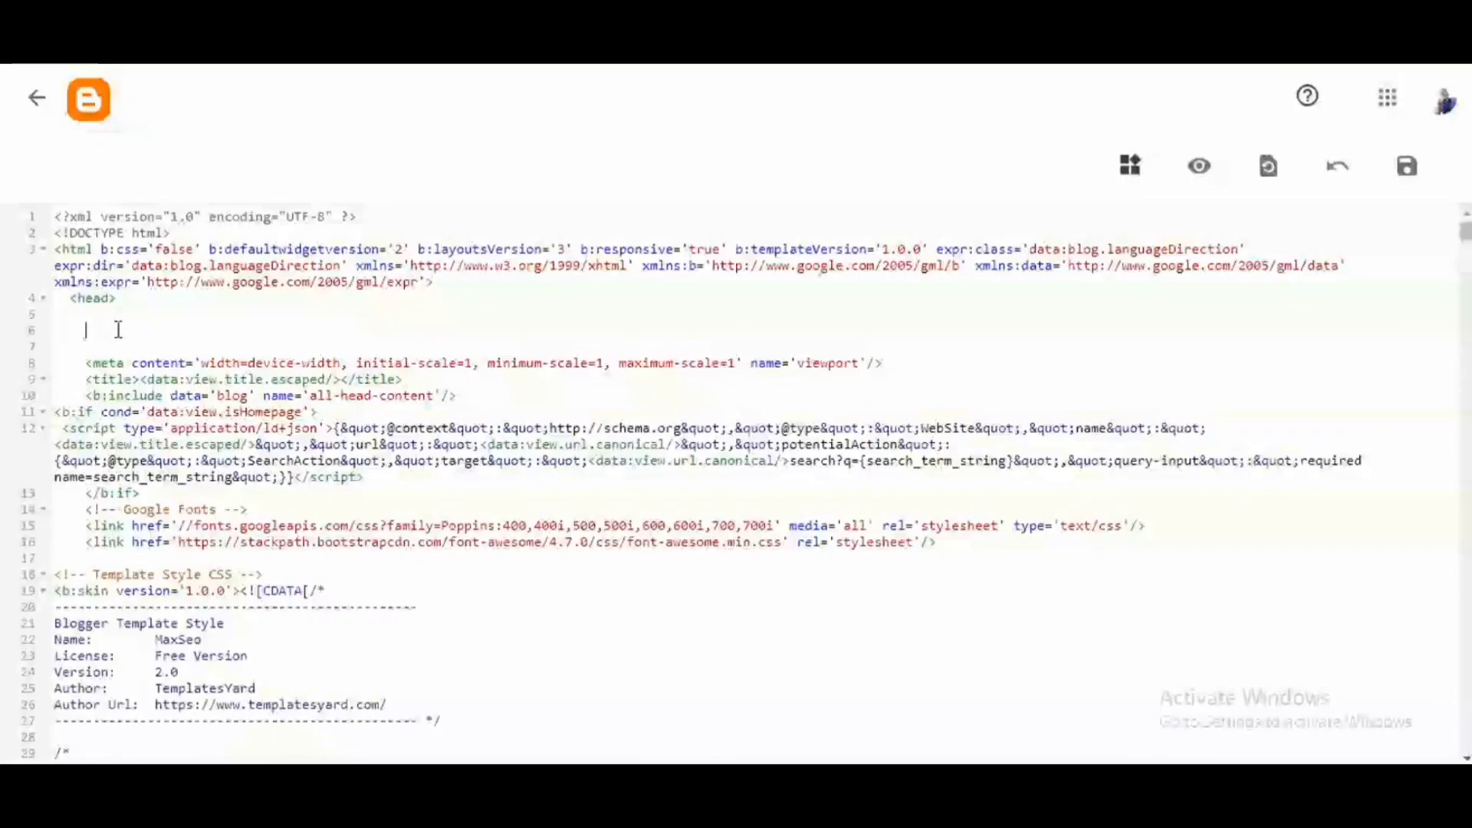
pyautogui.rightClick(118, 330)
pyautogui.click(151, 500)
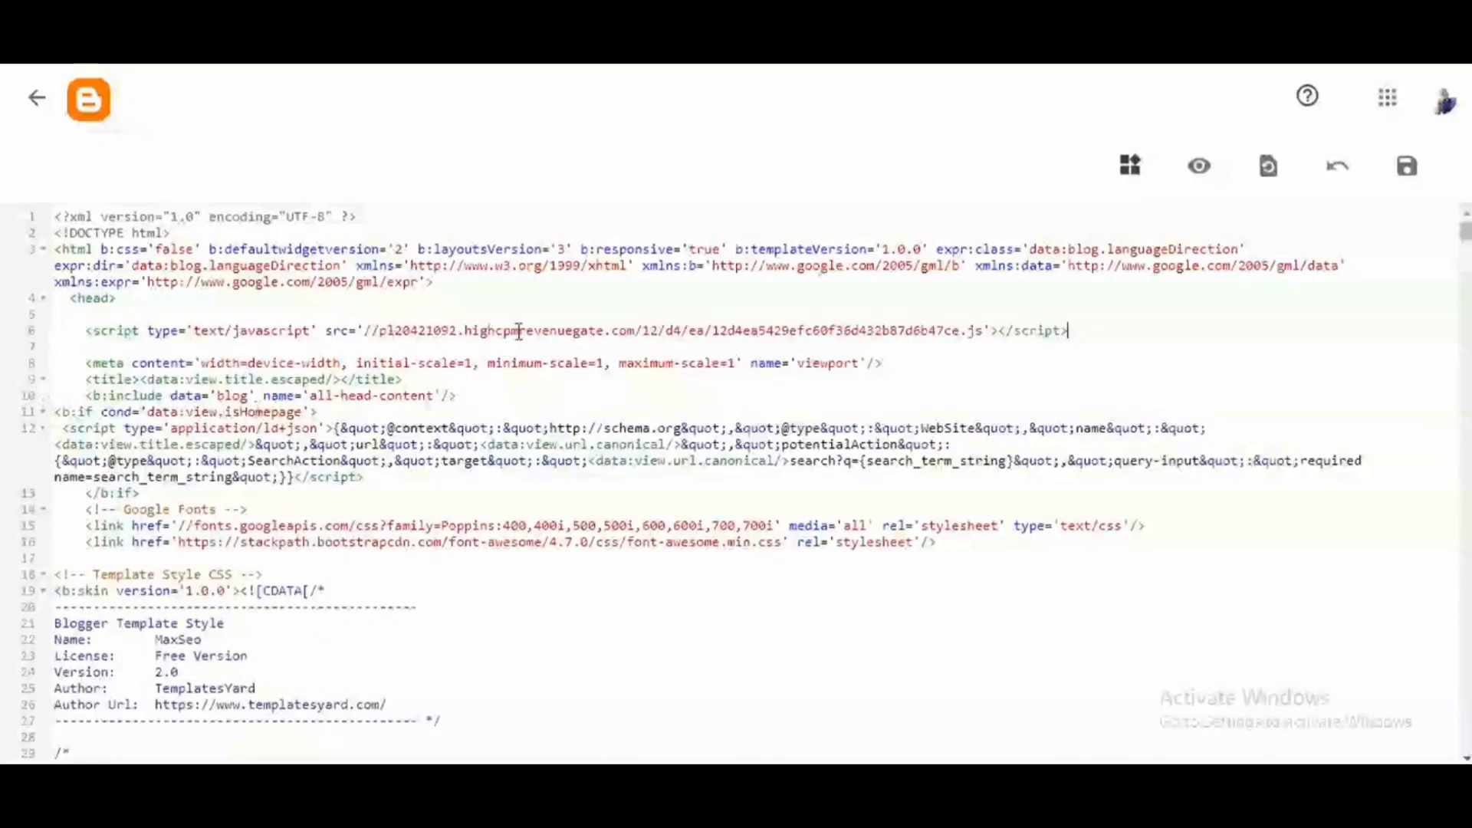
pyautogui.click(1407, 167)
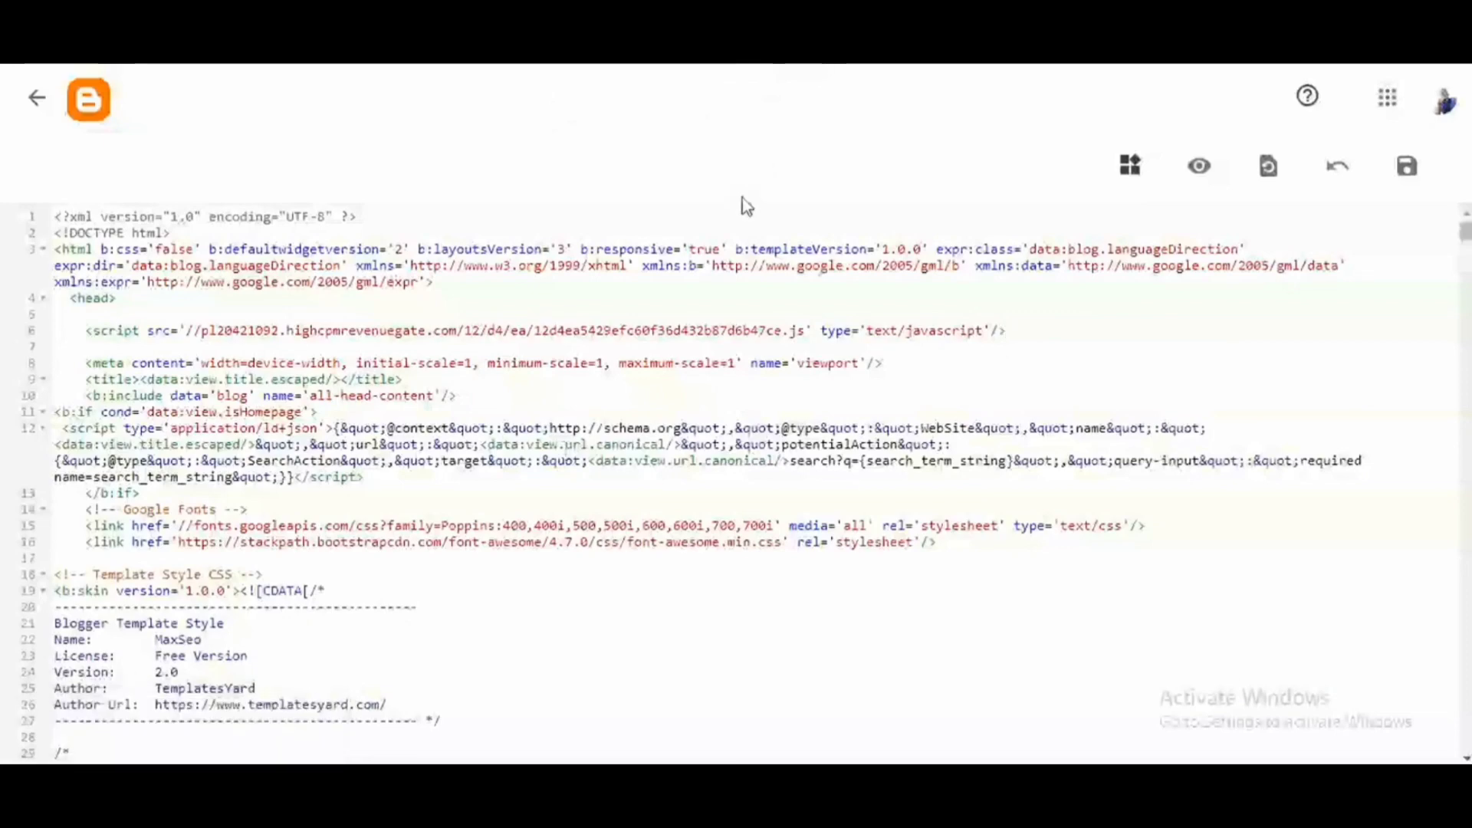
# - Switch to Adsterra and copy the Social Bar ad code for pipsoluxion.blogspot.com
pyautogui.click(37, 98)
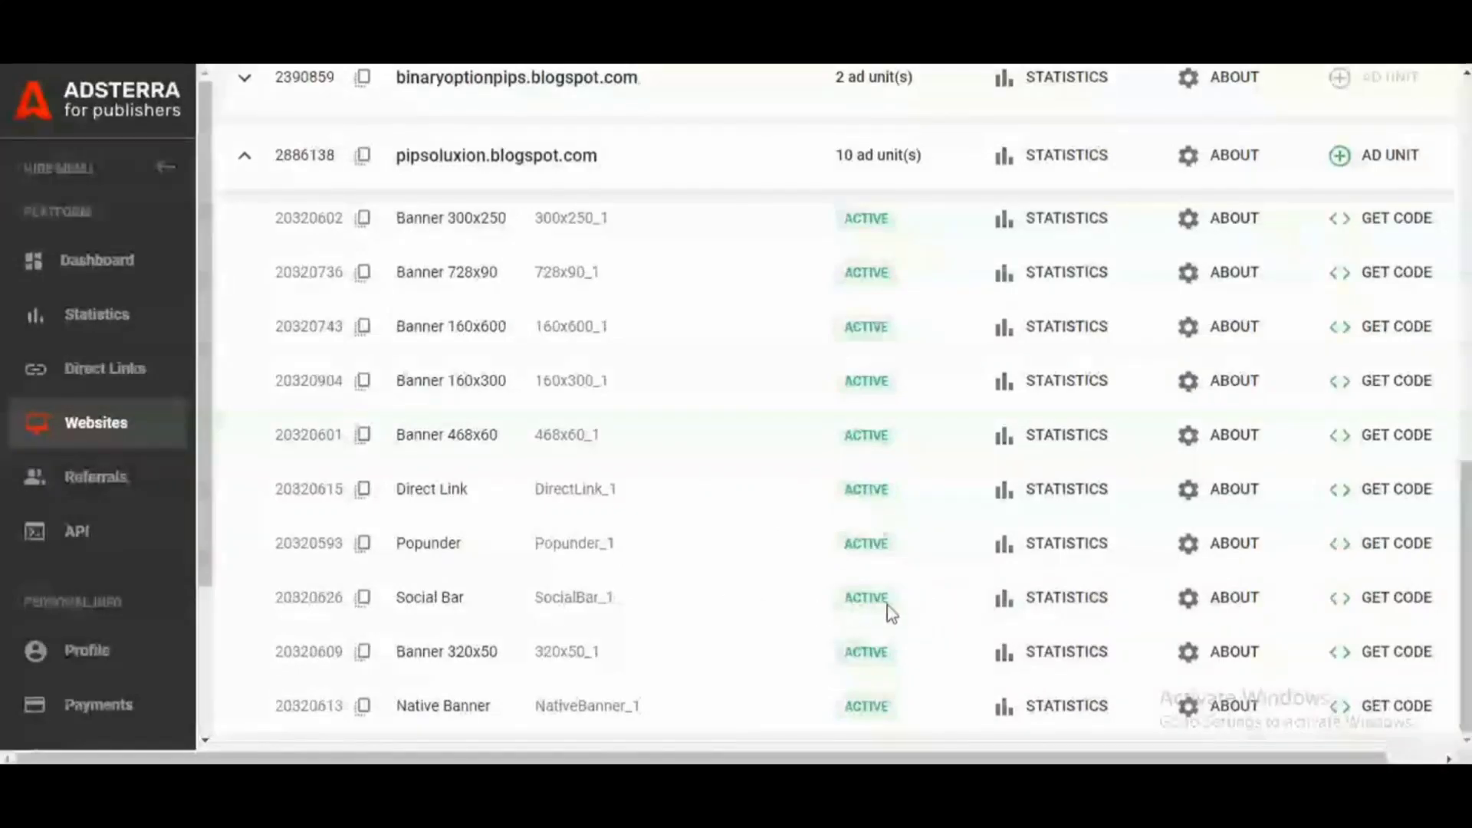
pyautogui.click(1406, 600)
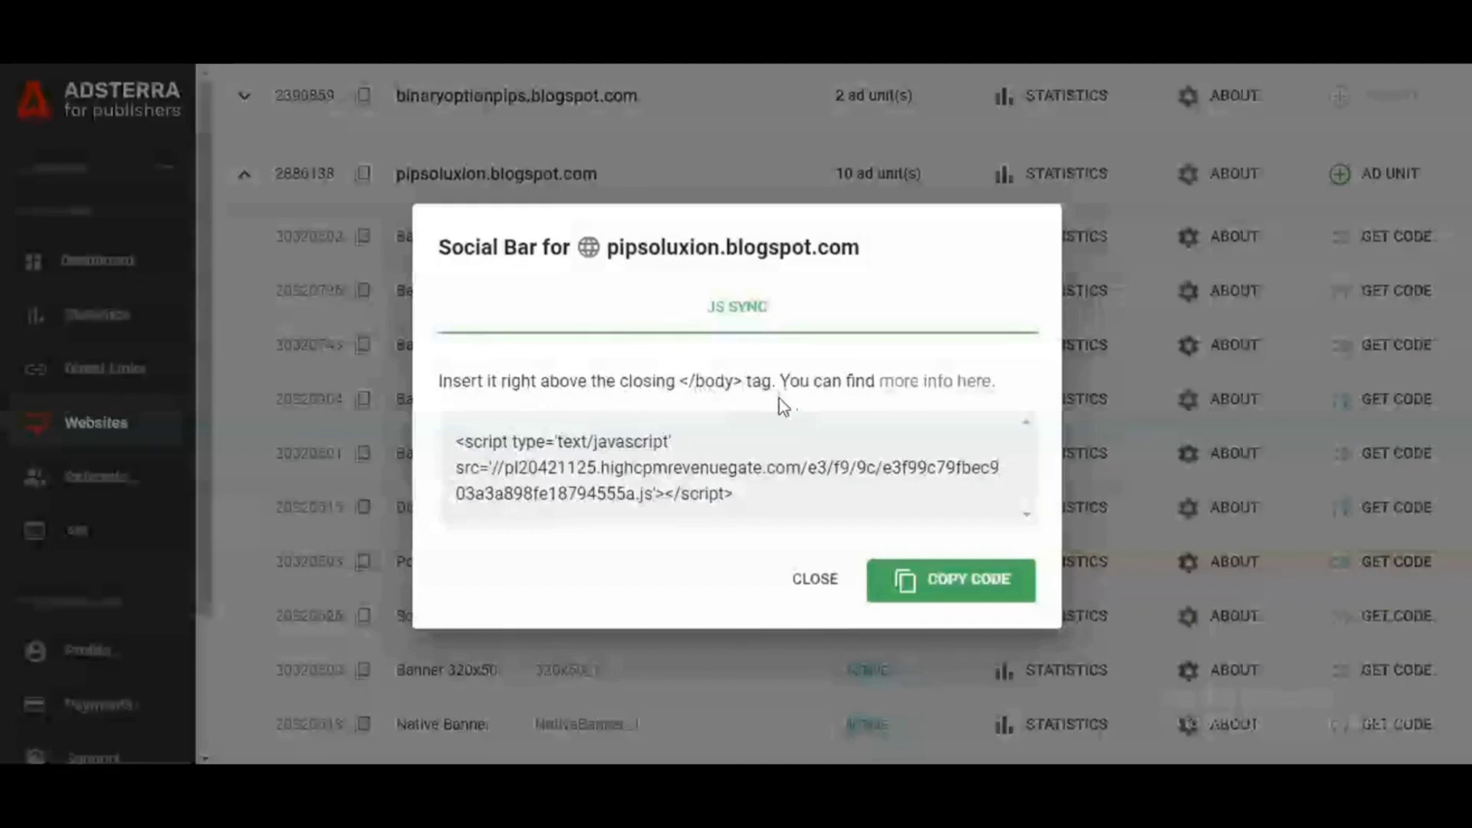
pyautogui.click(974, 580)
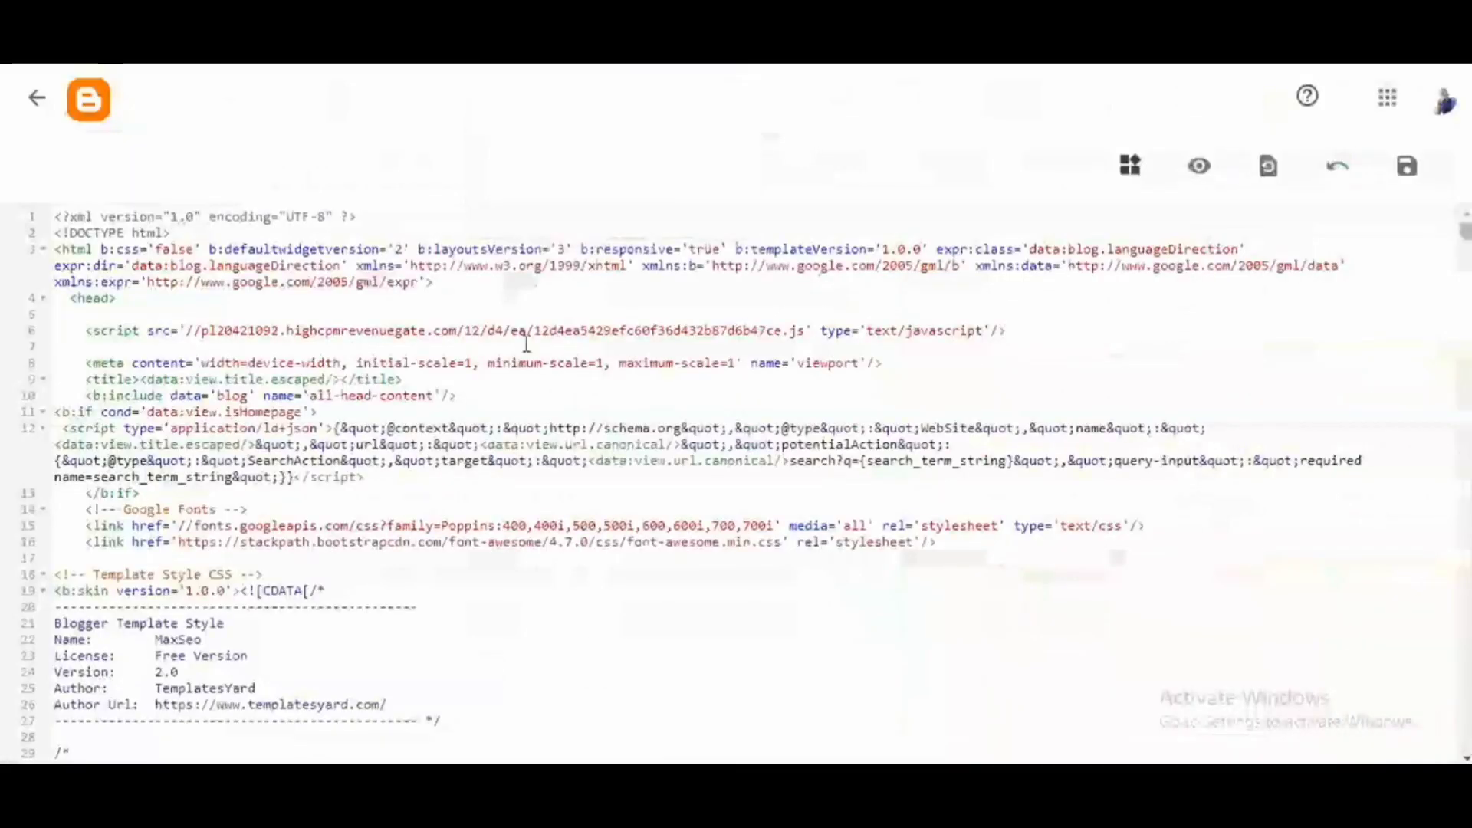
# - In the Blogger theme's HTML, paste the copied Social Bar script on a new line above the closing </body> tag and save the theme
pyautogui.scroll(-15, 1432, 312)
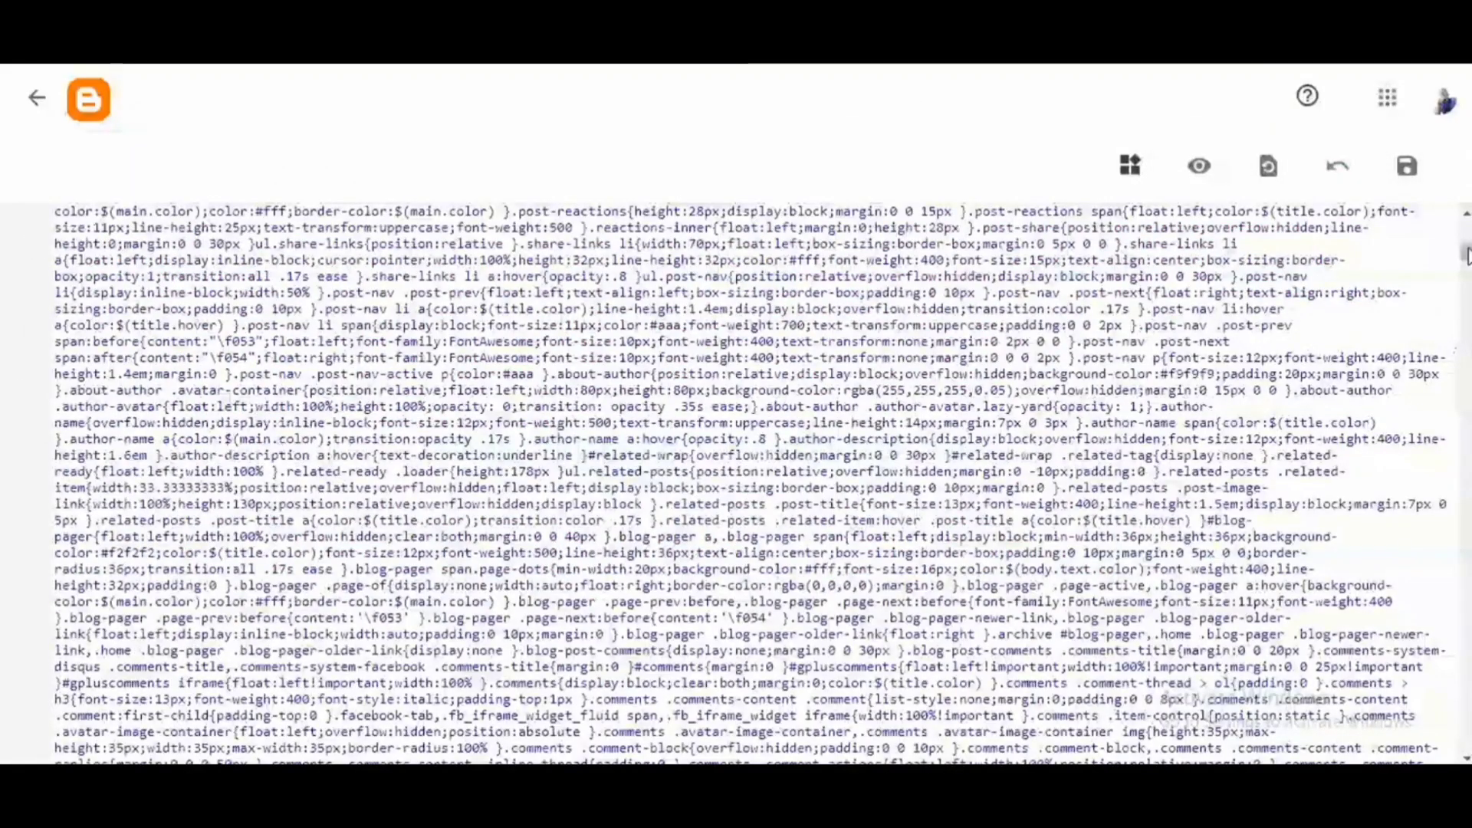
pyautogui.moveTo(1464, 257); pyautogui.dragTo(1464, 740)
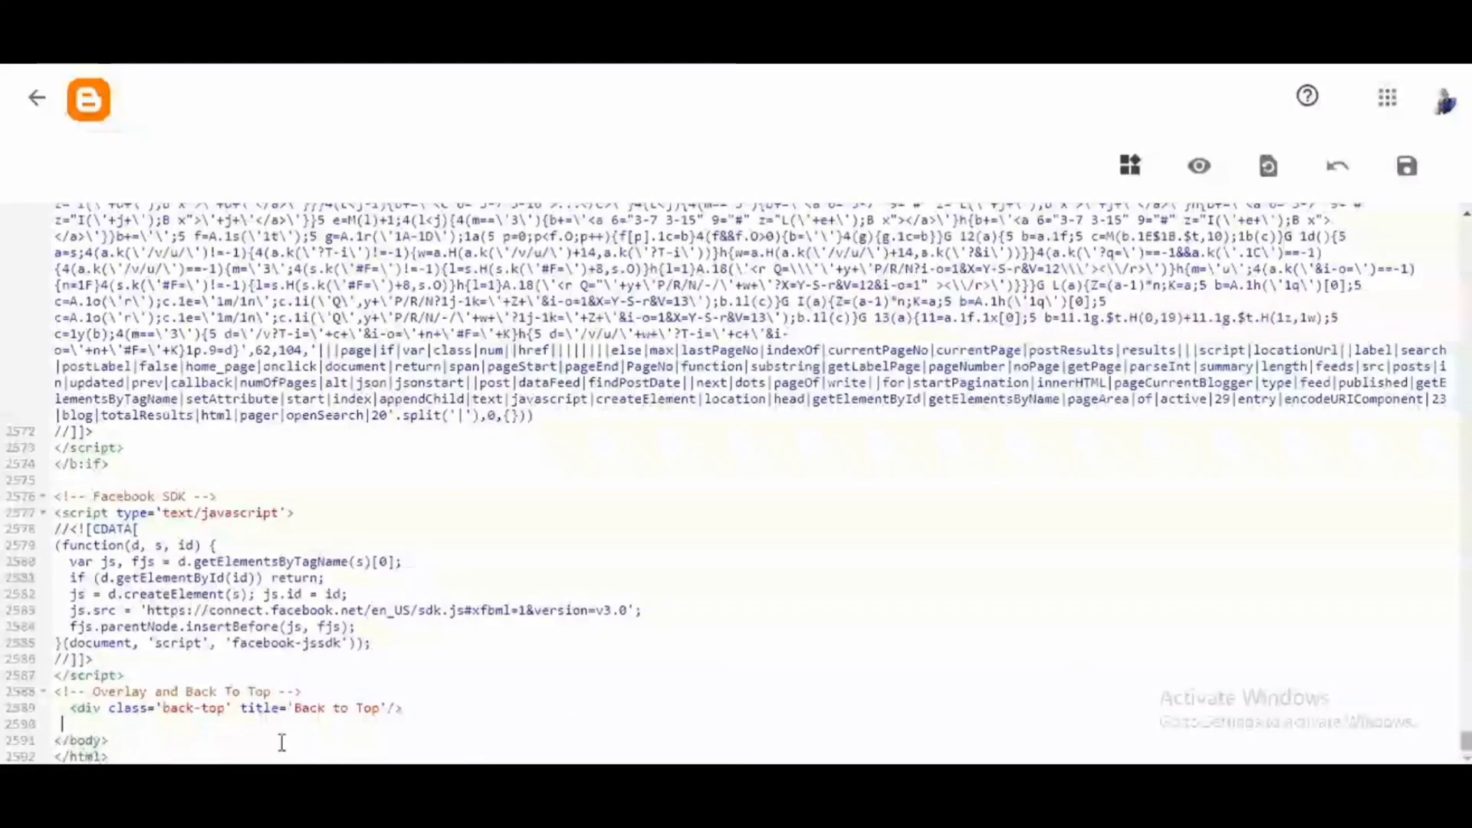
pyautogui.click(431, 709)
pyautogui.press('Return')
pyautogui.press('Return')
pyautogui.press('Return')
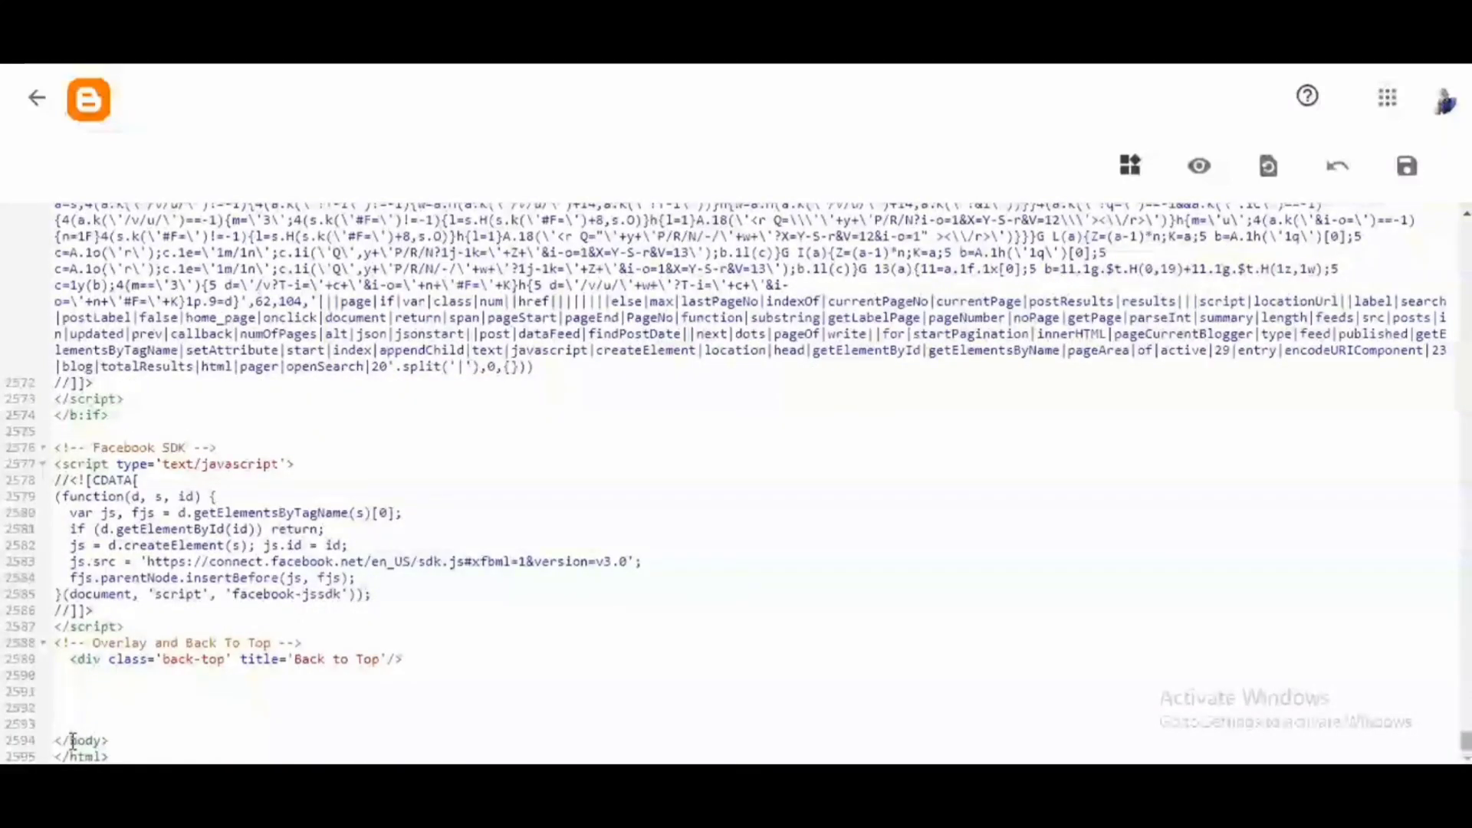
pyautogui.moveTo(55, 740); pyautogui.dragTo(113, 740)
pyautogui.click(71, 676)
pyautogui.rightClick(69, 705)
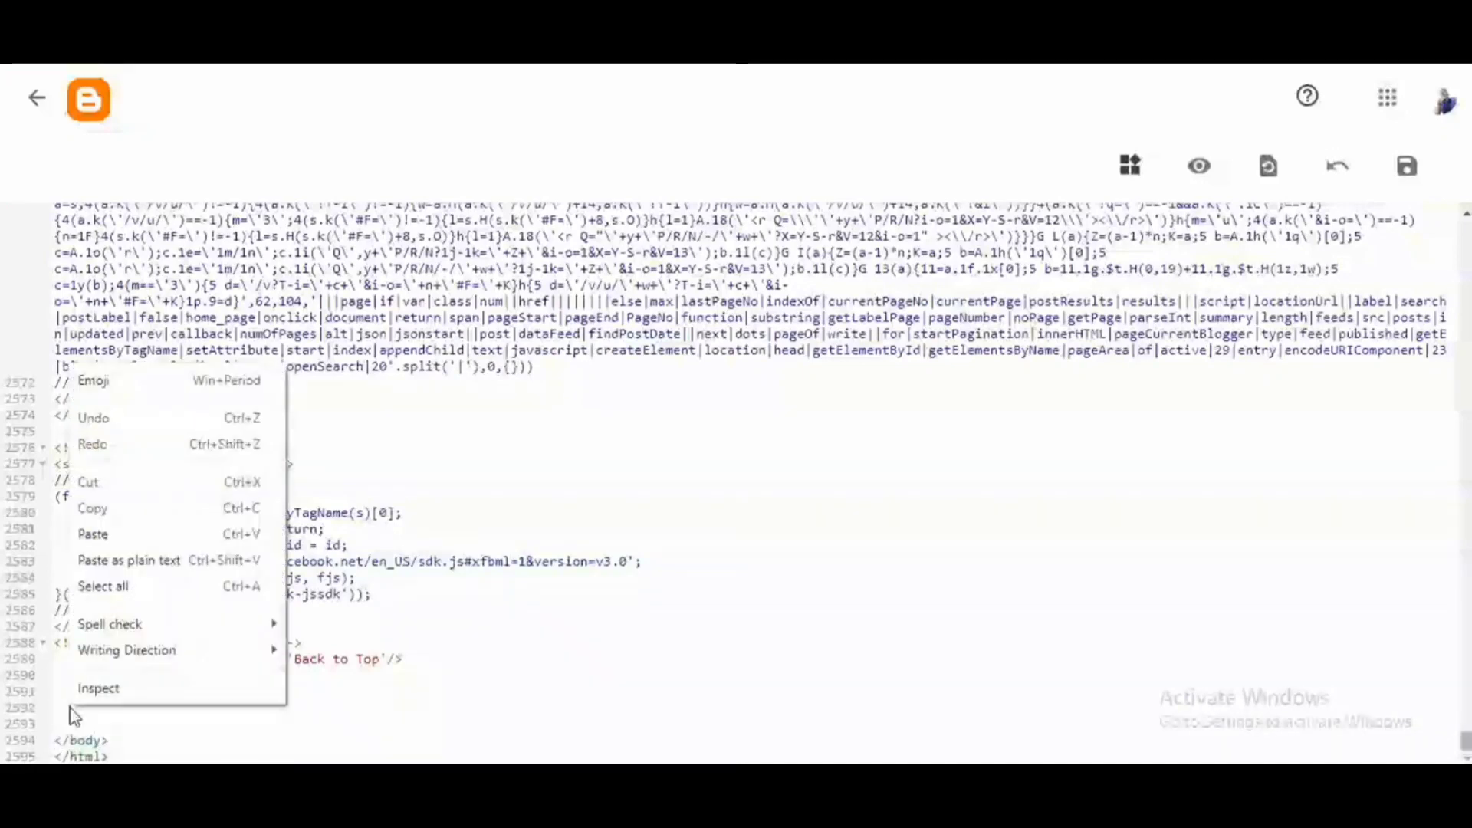
pyautogui.click(138, 536)
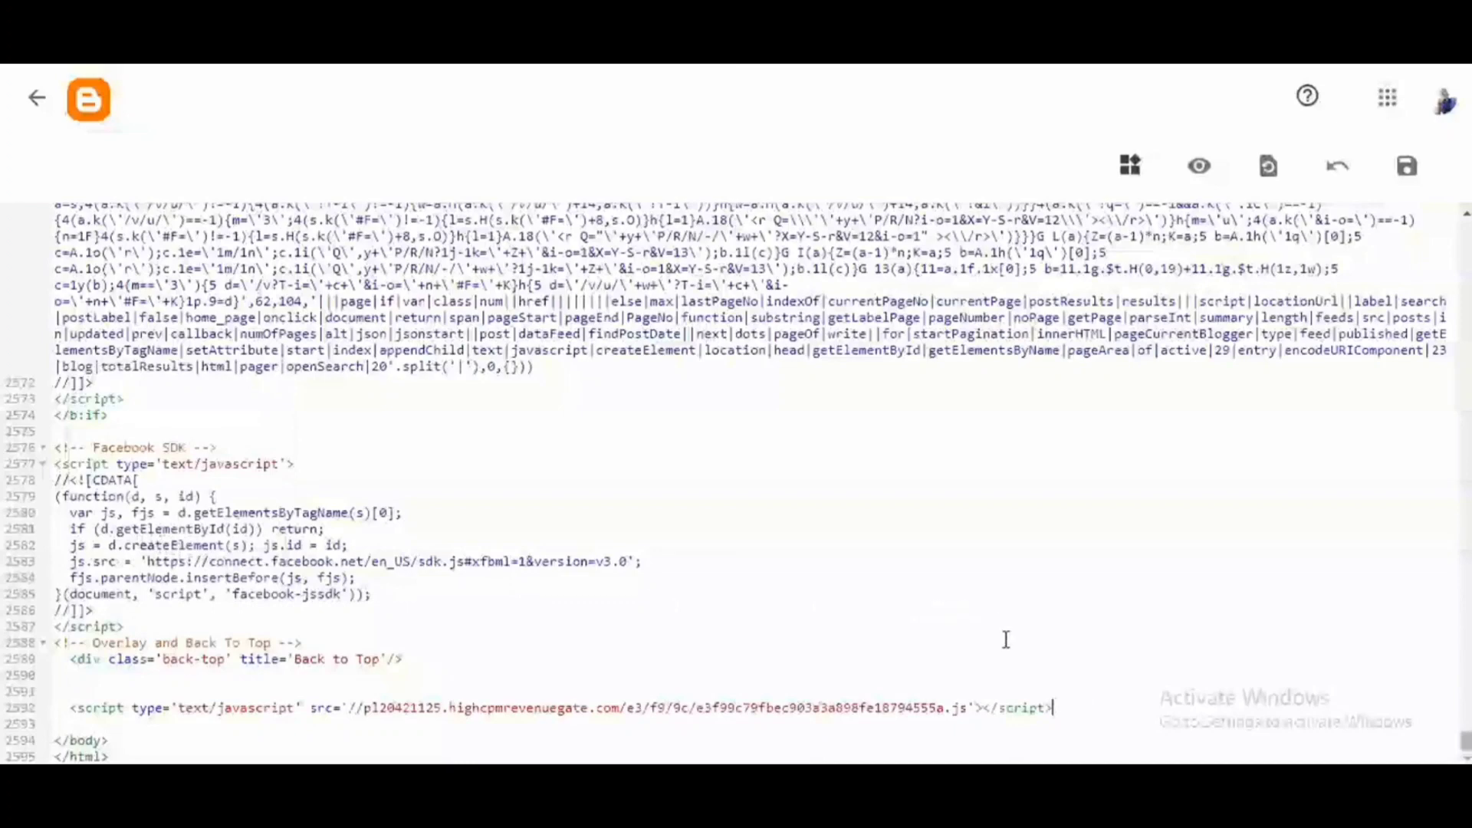
pyautogui.click(1409, 176)
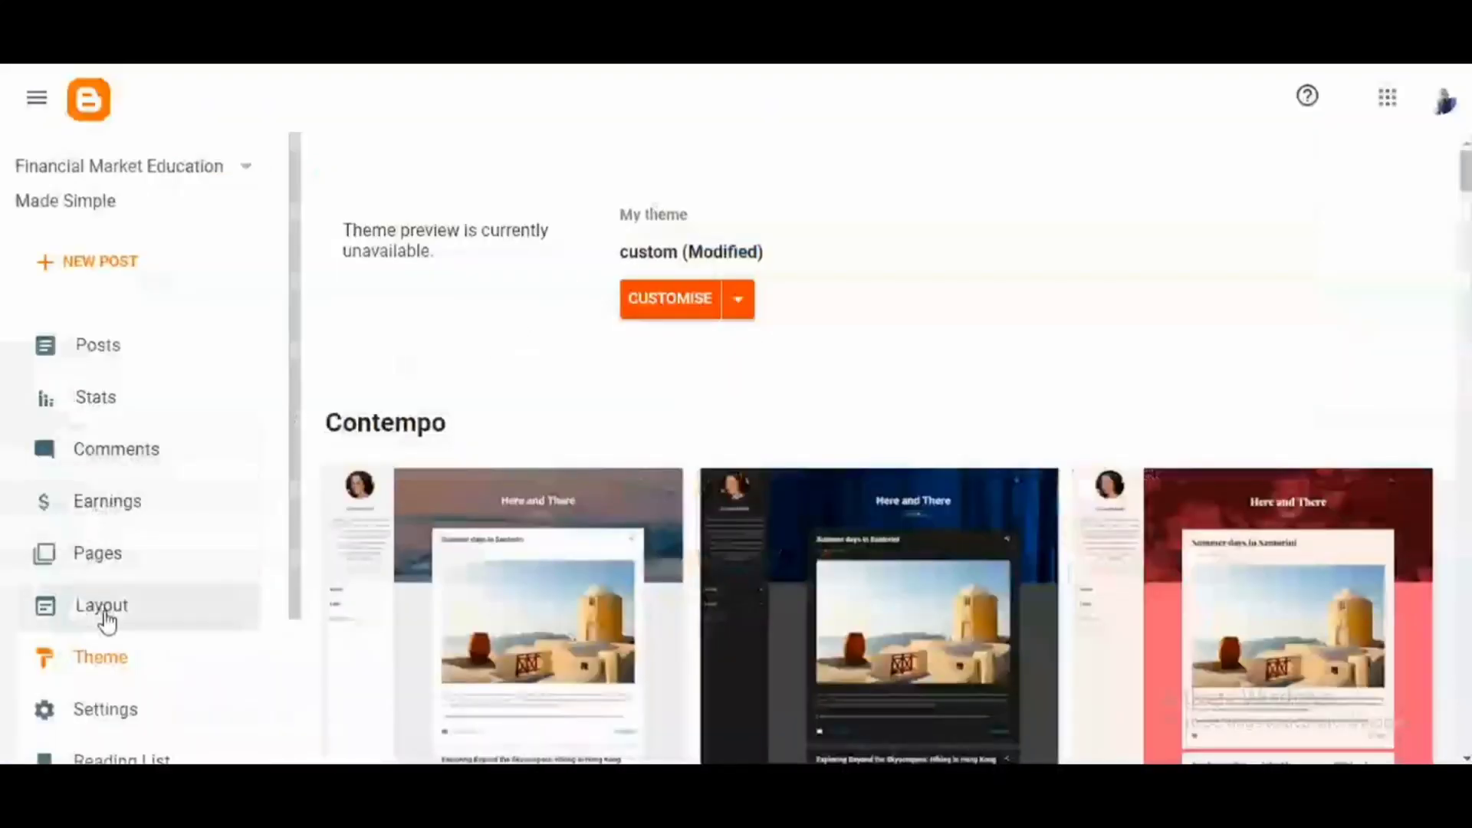
# - Open the blog's Layout and look through its gadget sections for the Header Ads 728x90 slot
pyautogui.click(106, 614)
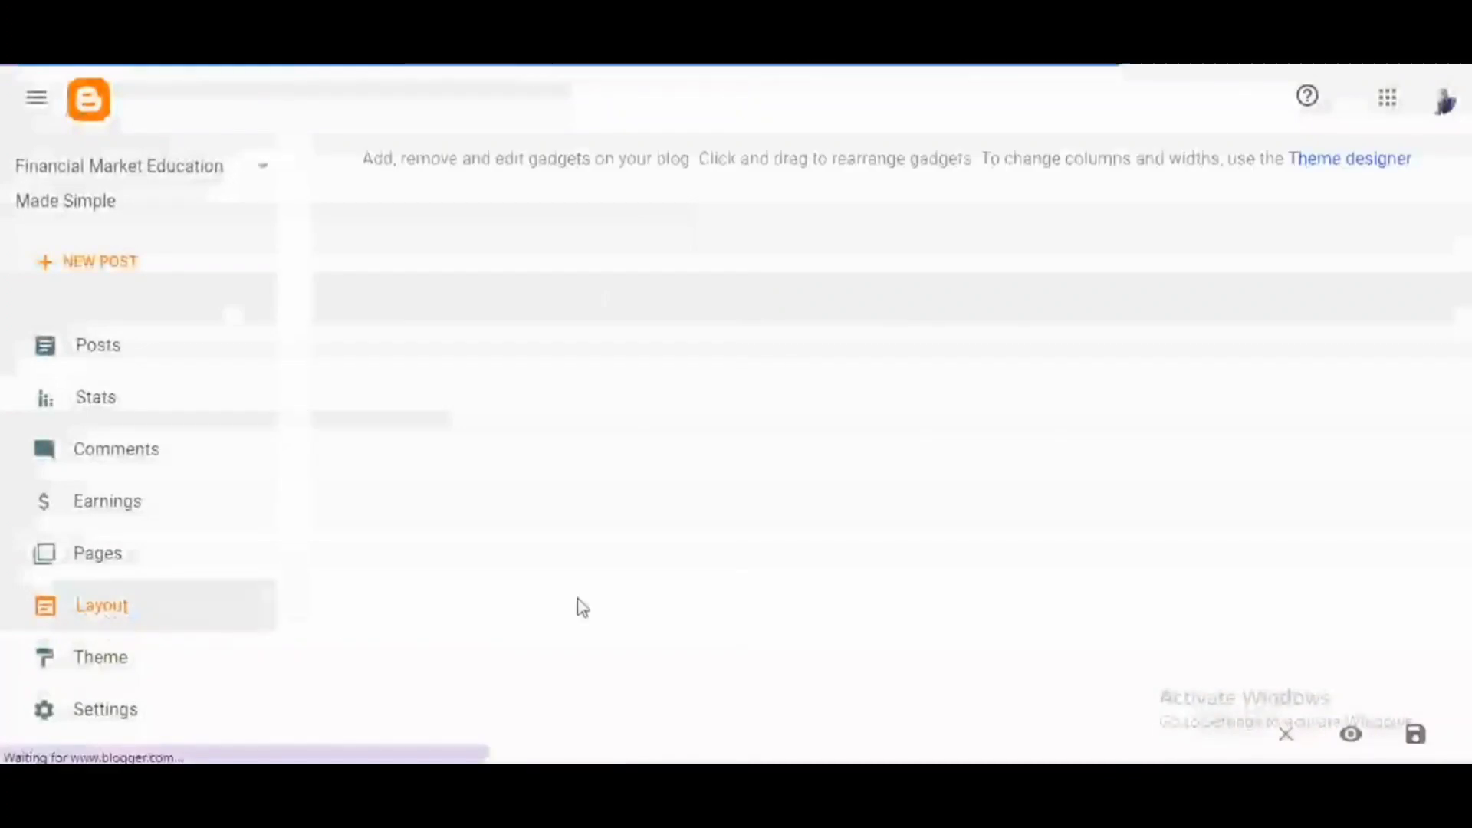
pyautogui.scroll(-4, 1094, 515)
pyautogui.scroll(4, 868, 541)
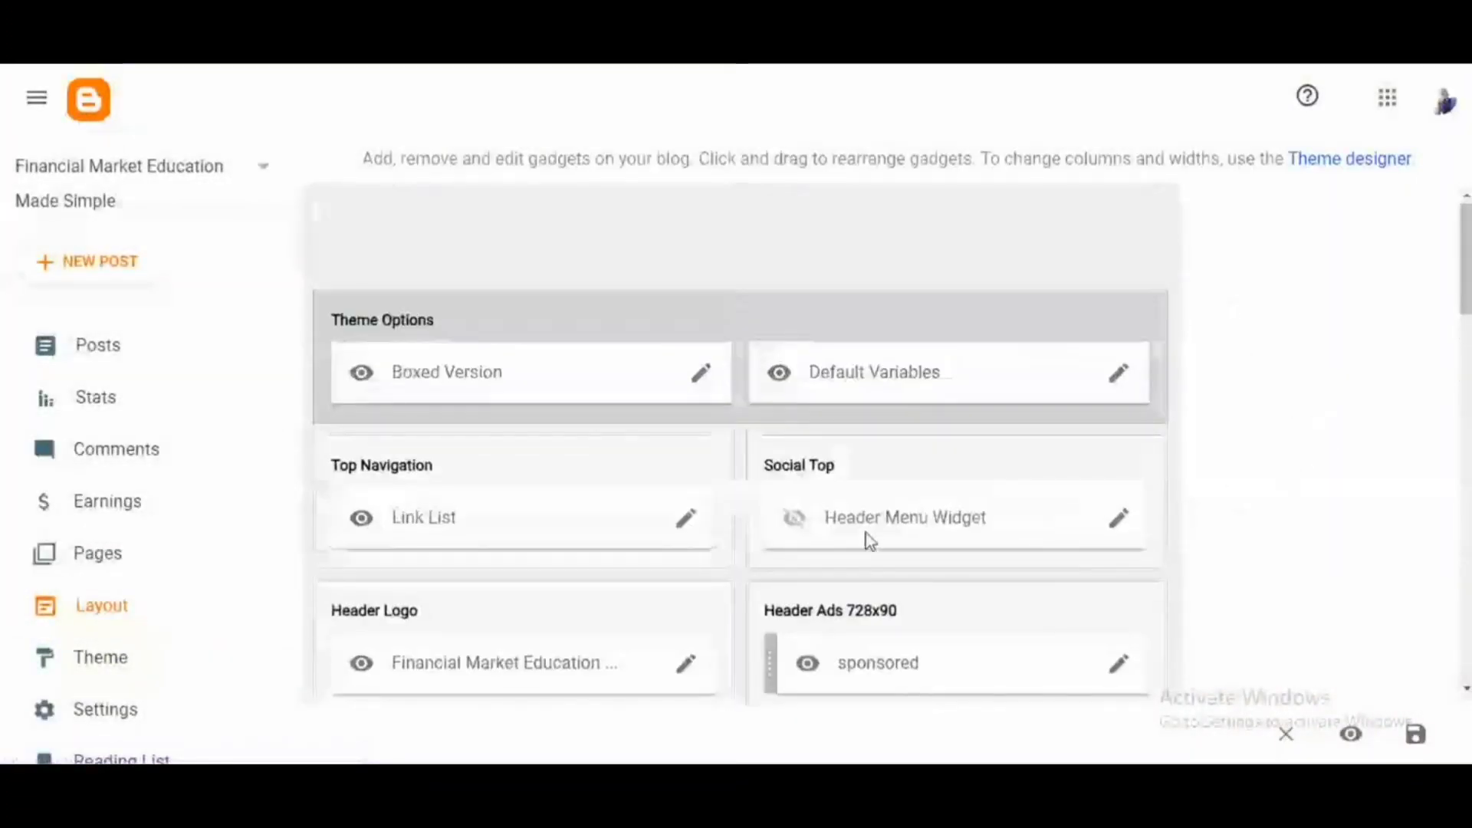
pyautogui.scroll(-3, 870, 540)
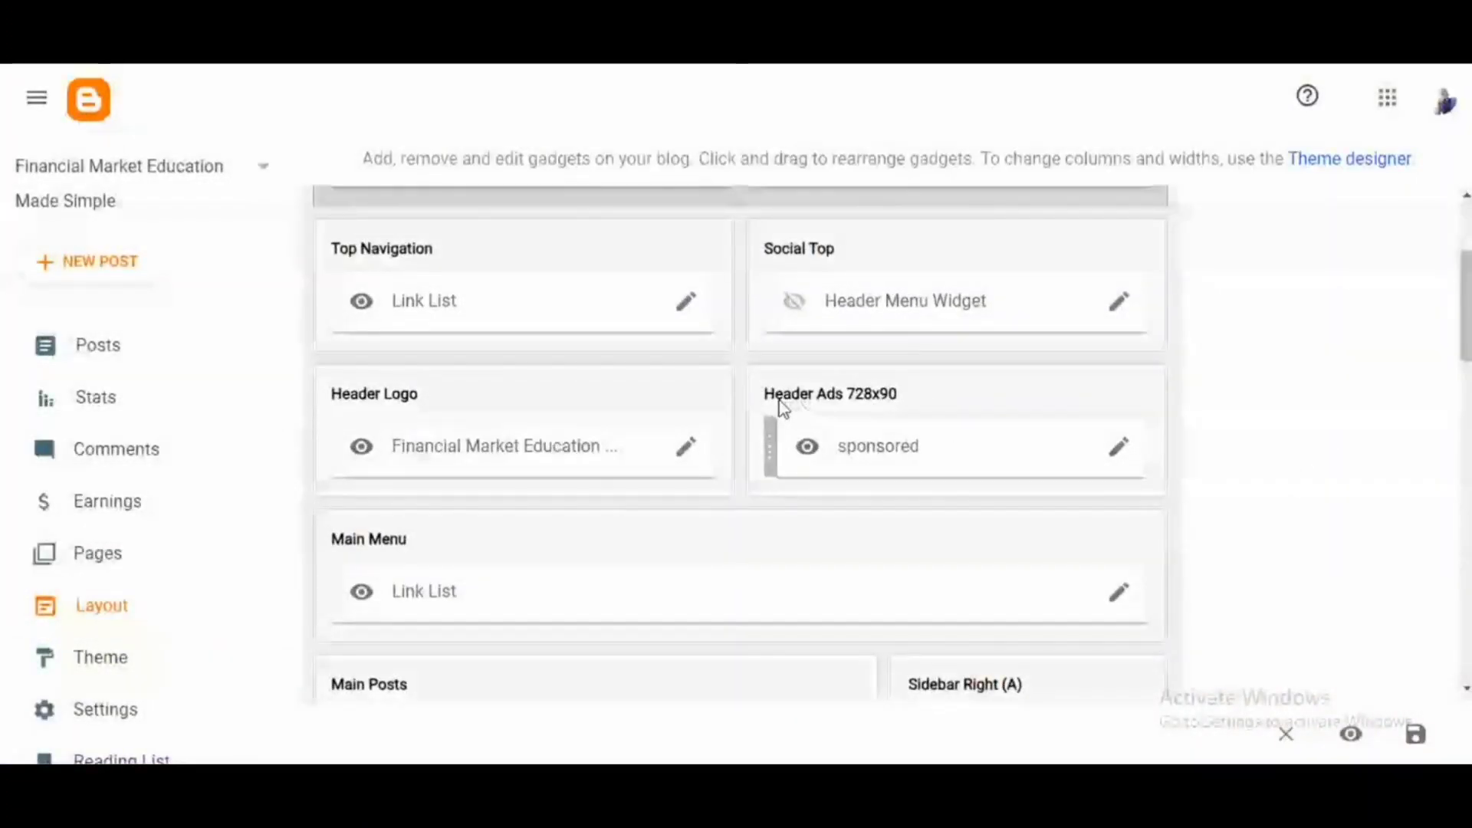
pyautogui.scroll(-1, 1211, 493)
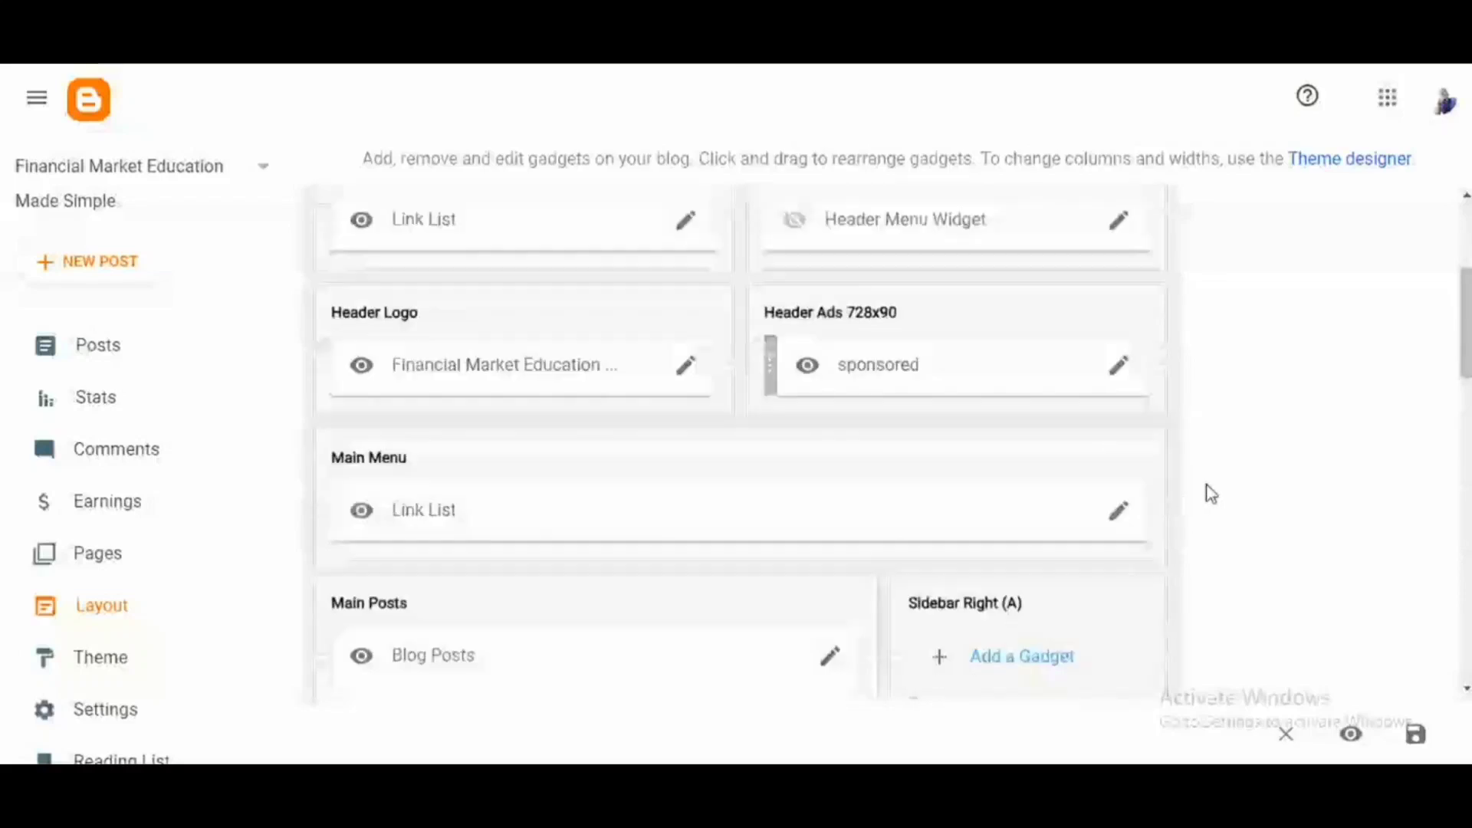
pyautogui.scroll(-2, 976, 470)
pyautogui.scroll(3, 805, 470)
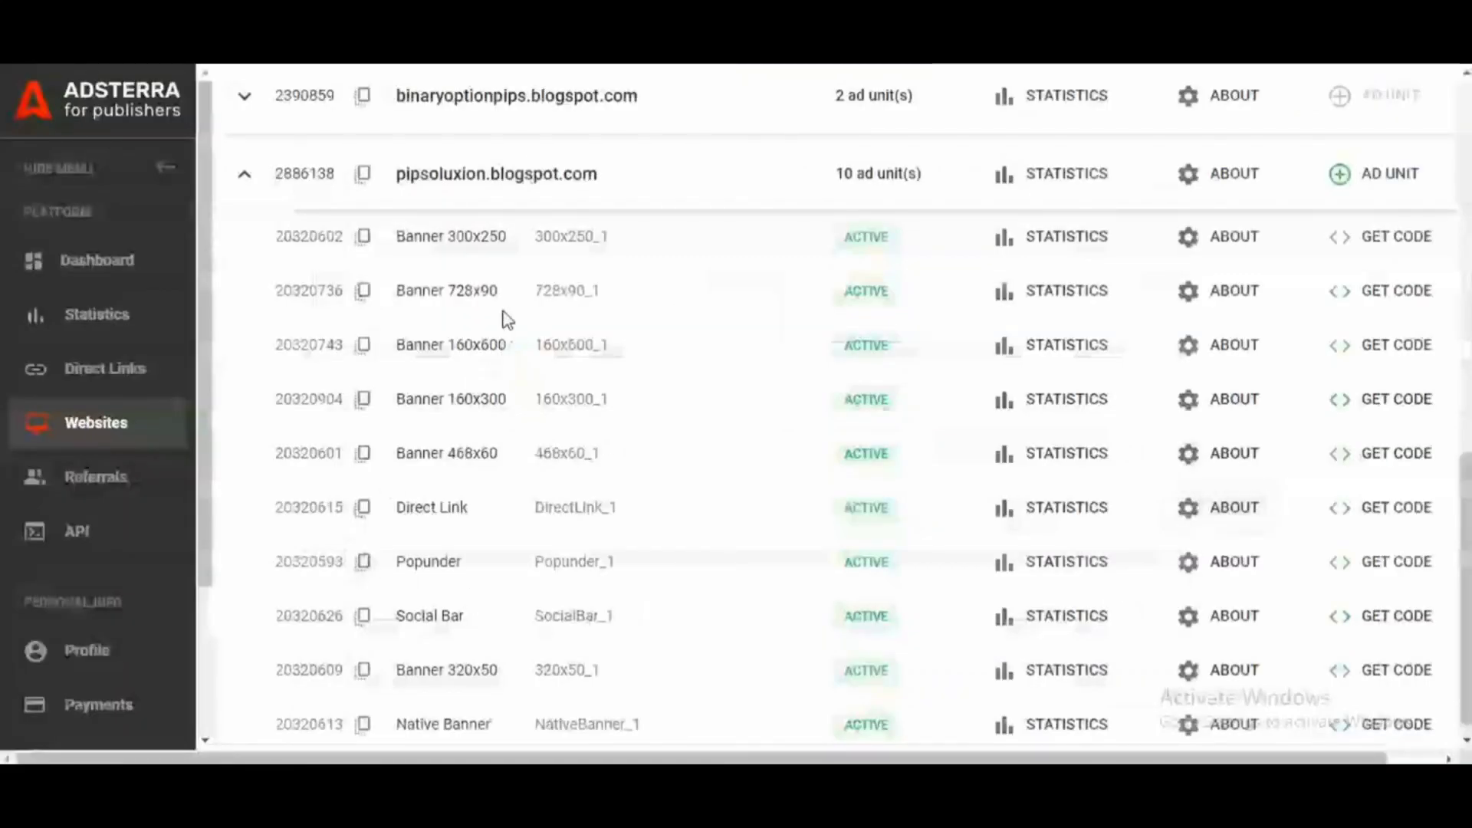
# - Copy the Banner 728x90 code from Adsterra, and save the "sponsored" Header Ads 728x90 gadget with its 728x90 script in the Blogger layout
pyautogui.click(1389, 298)
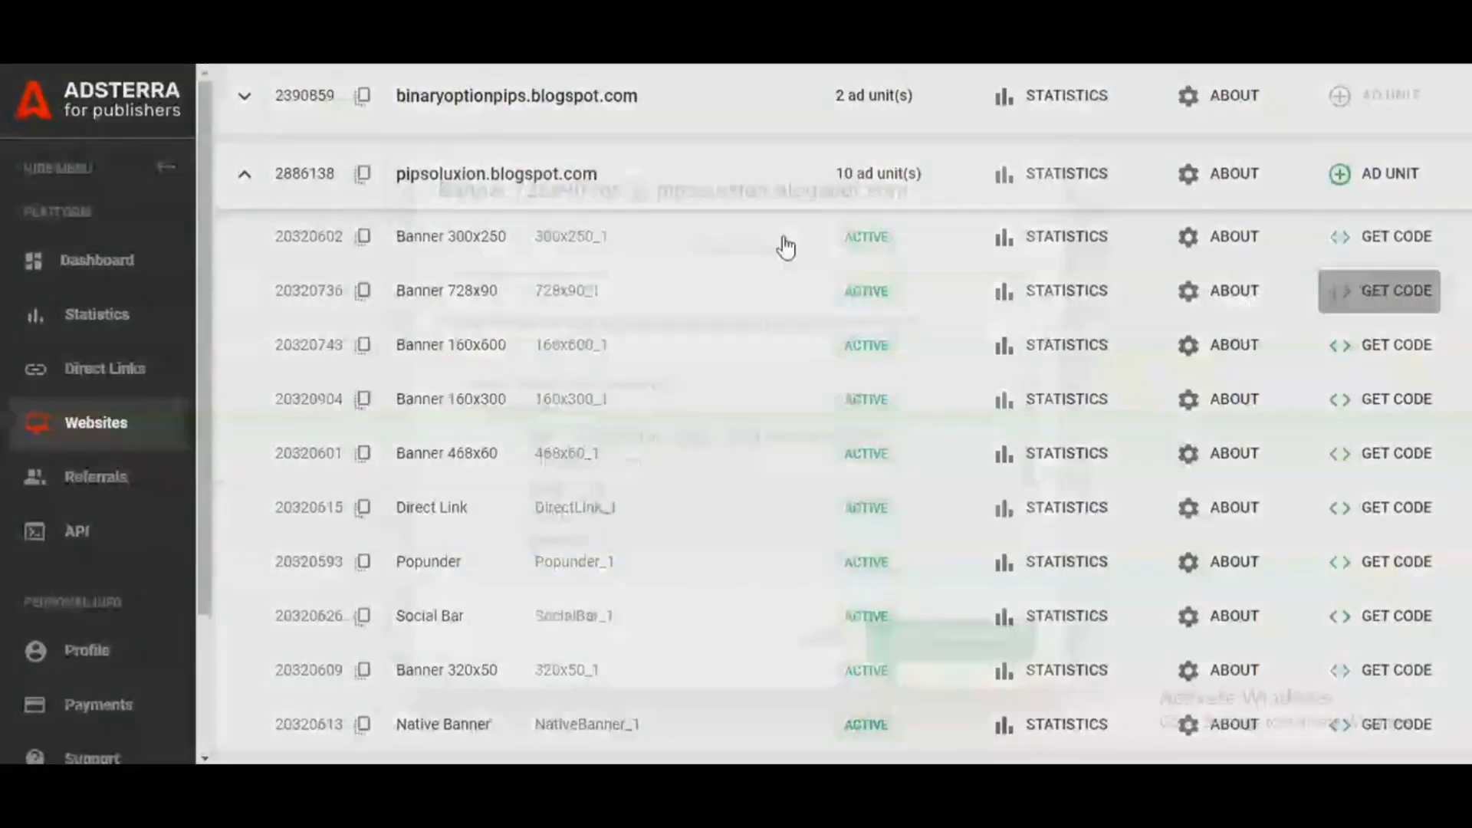
pyautogui.click(996, 646)
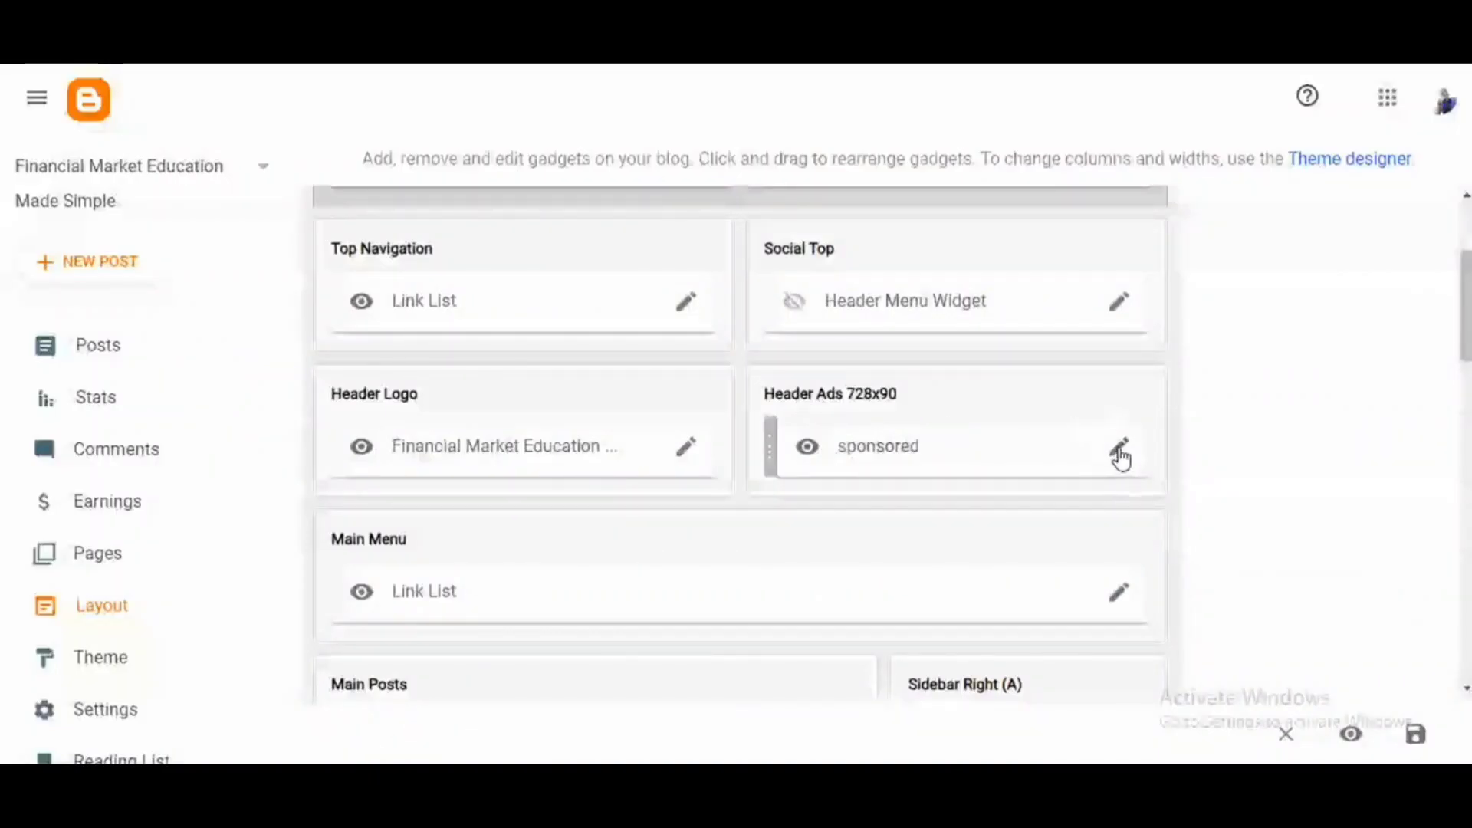
pyautogui.click(1119, 449)
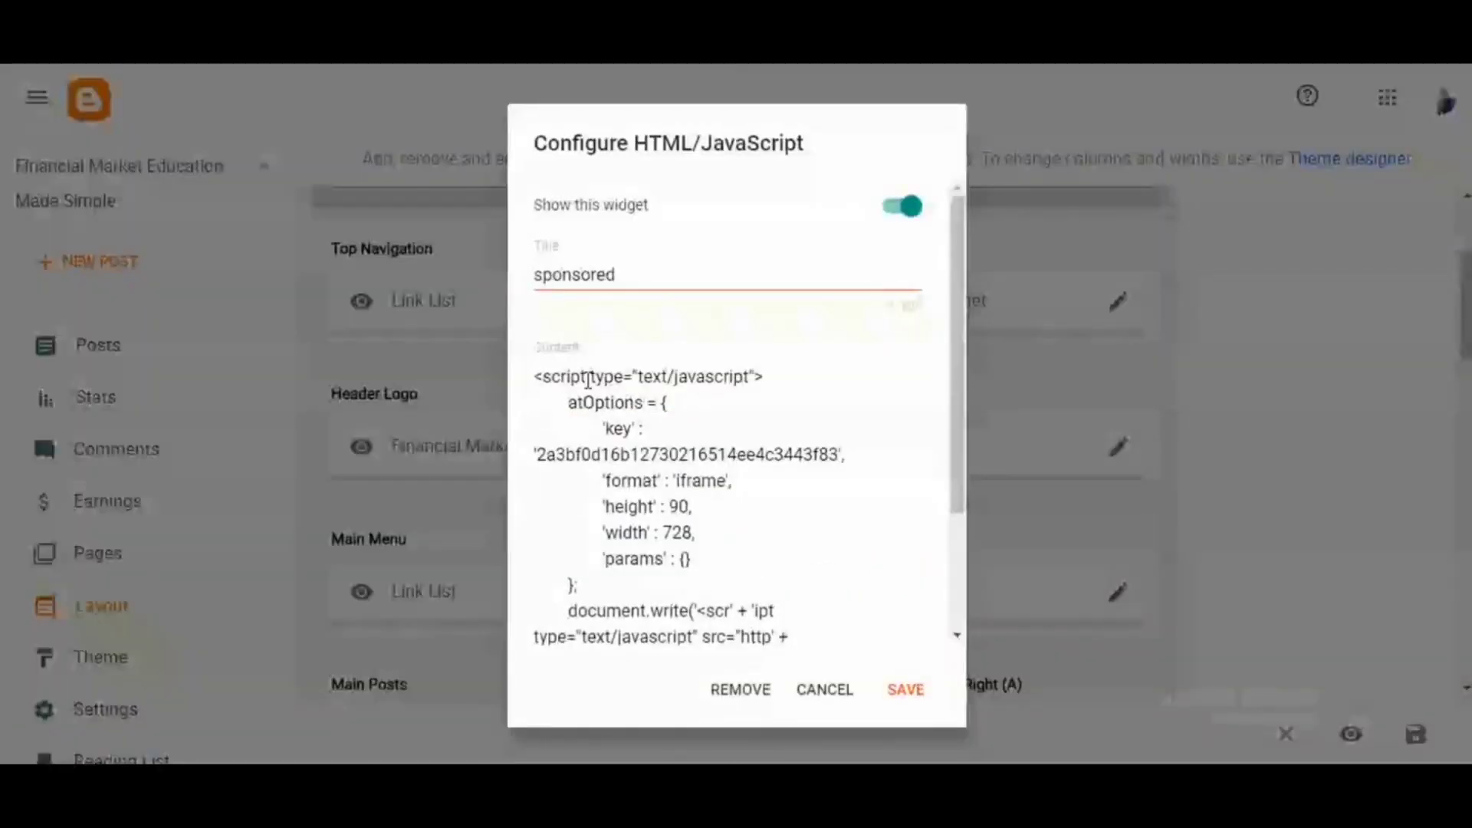
pyautogui.scroll(-3, 774, 568)
pyautogui.click(907, 690)
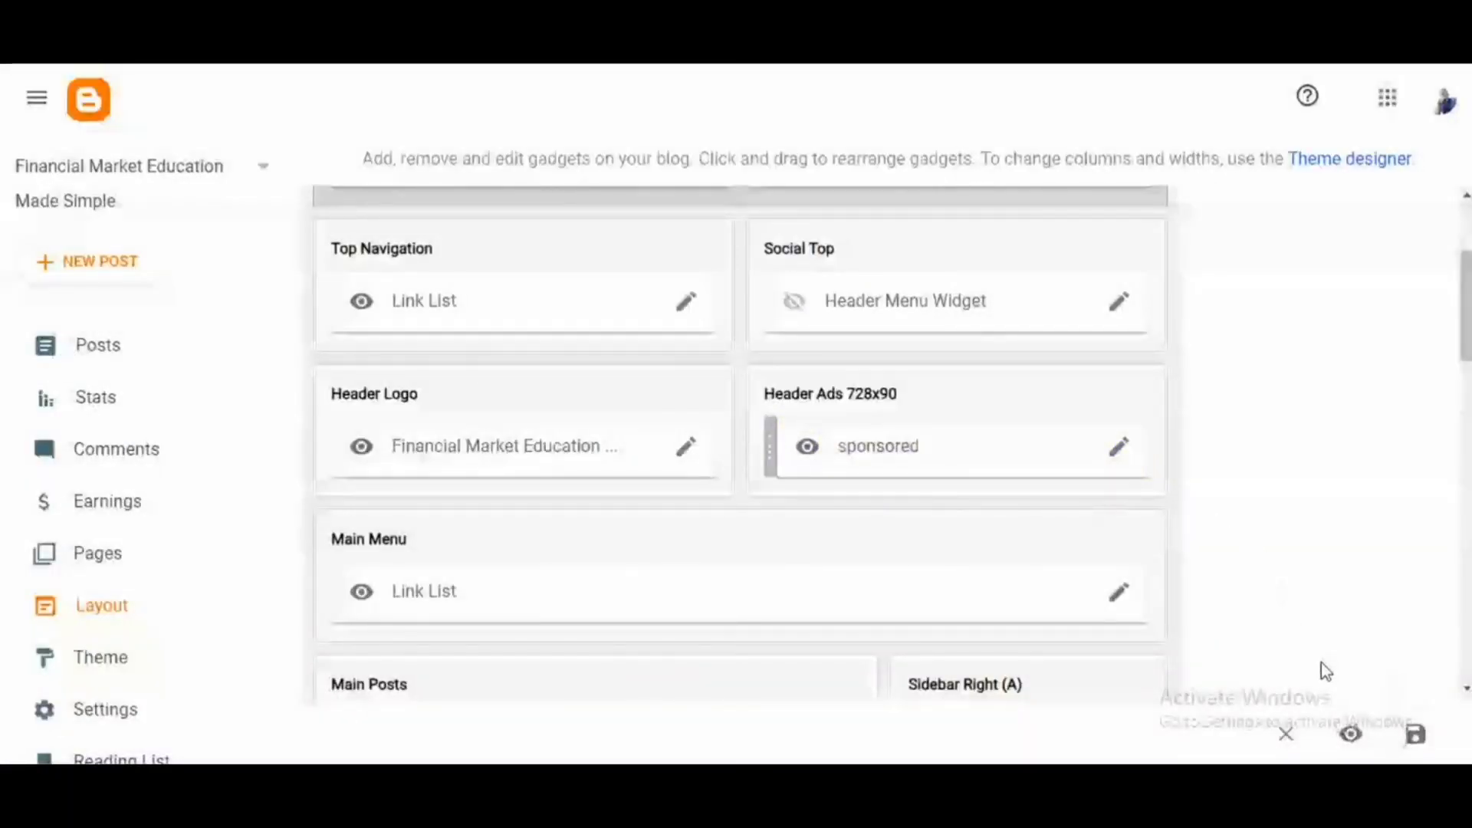
pyautogui.click(1417, 745)
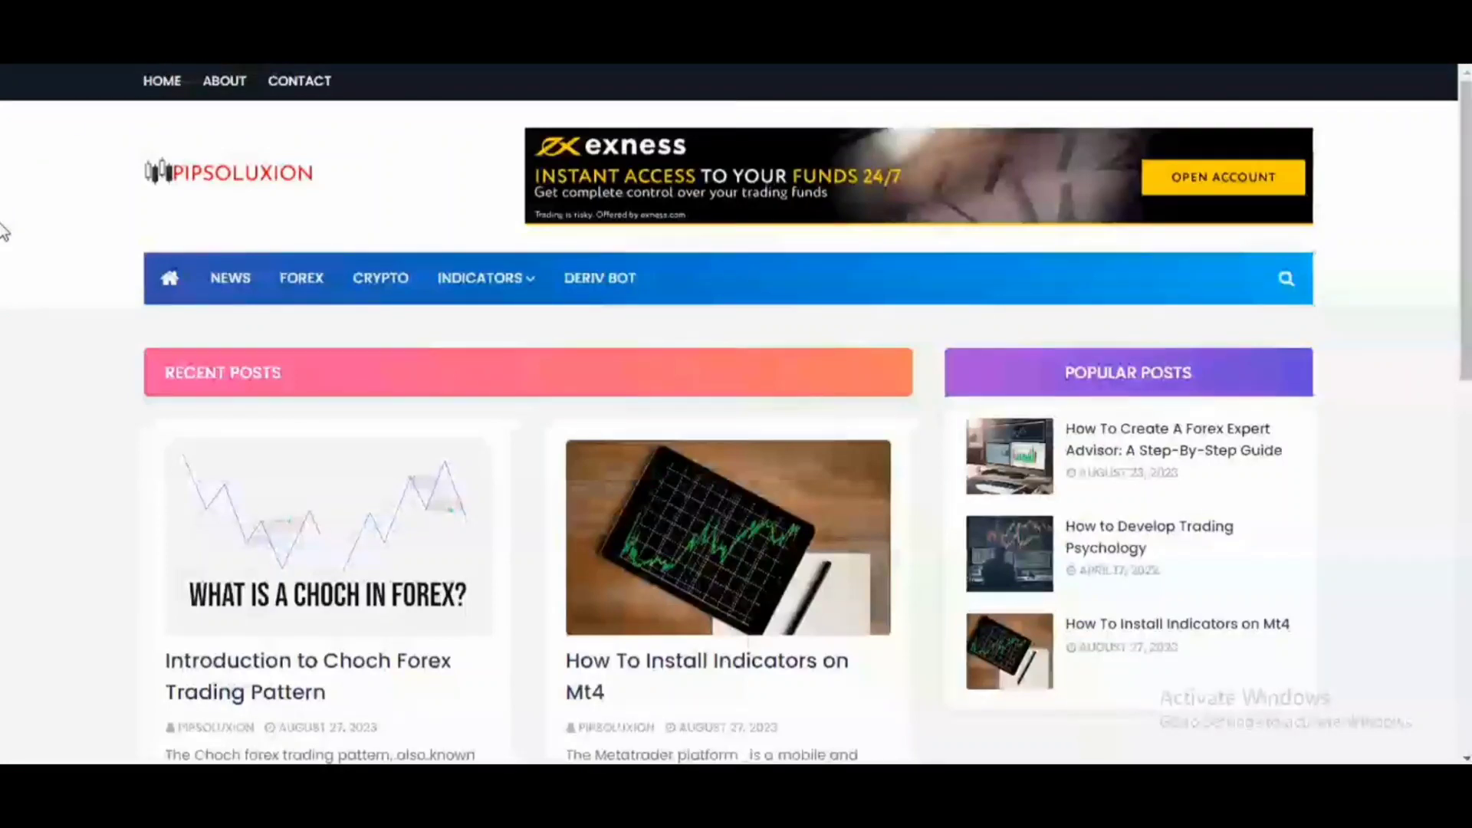
# - Check the ads on the live Pipsoluxion blog by opening posts from the homepage and following the header banner
pyautogui.scroll(-4, 450, 391)
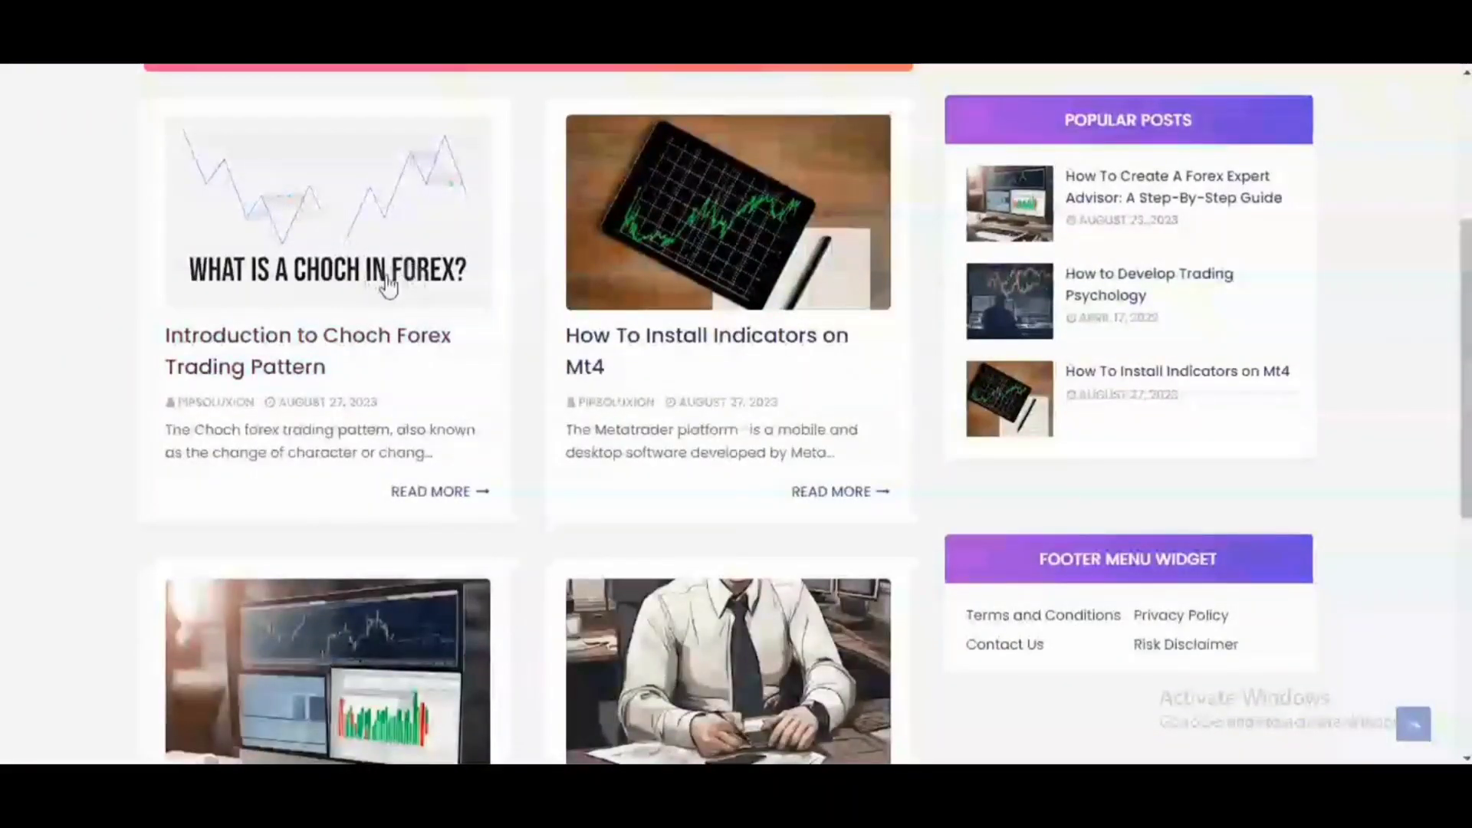
pyautogui.click(320, 286)
pyautogui.click(31, 46)
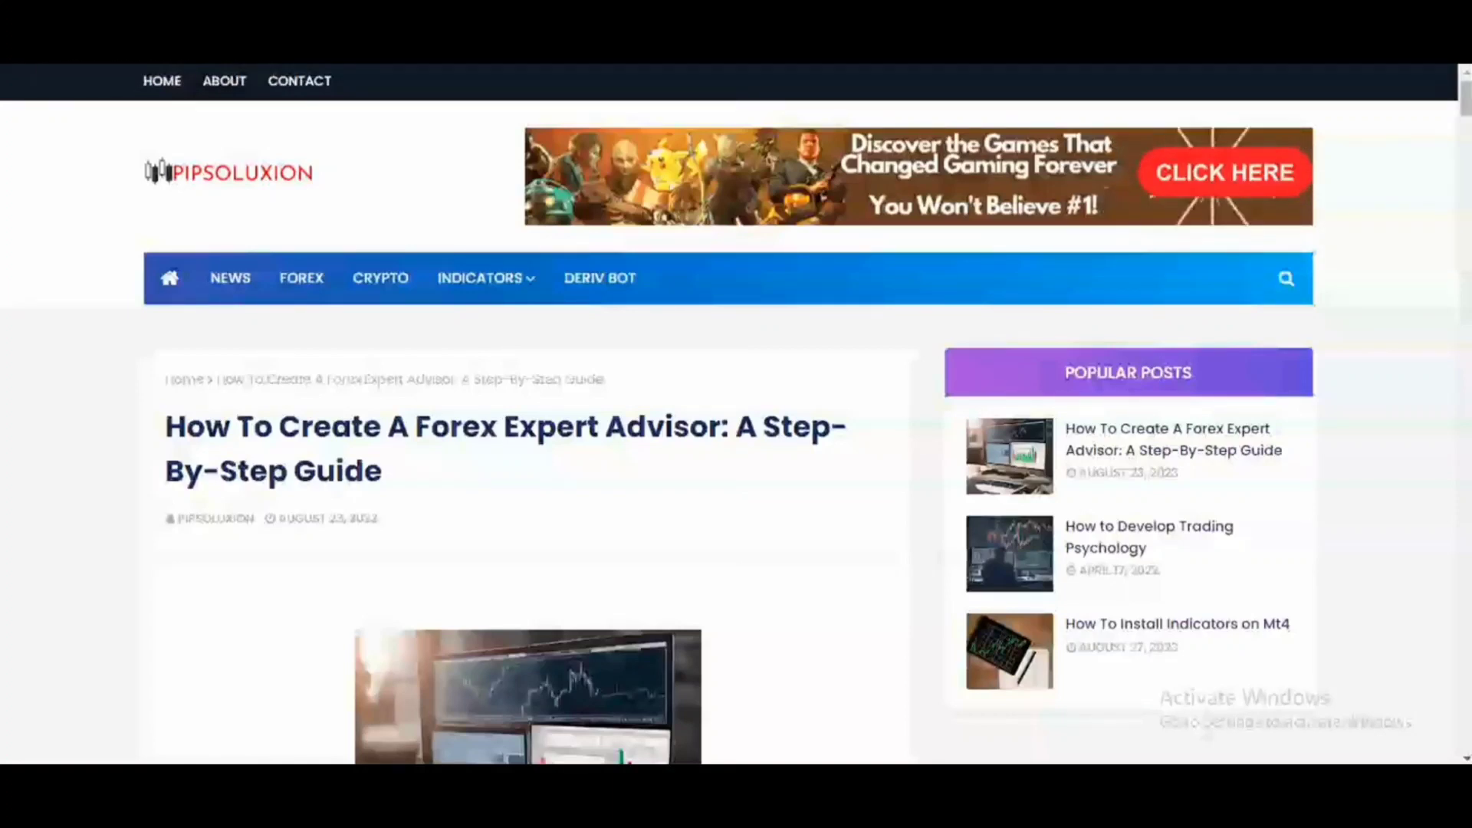
pyautogui.click(815, 174)
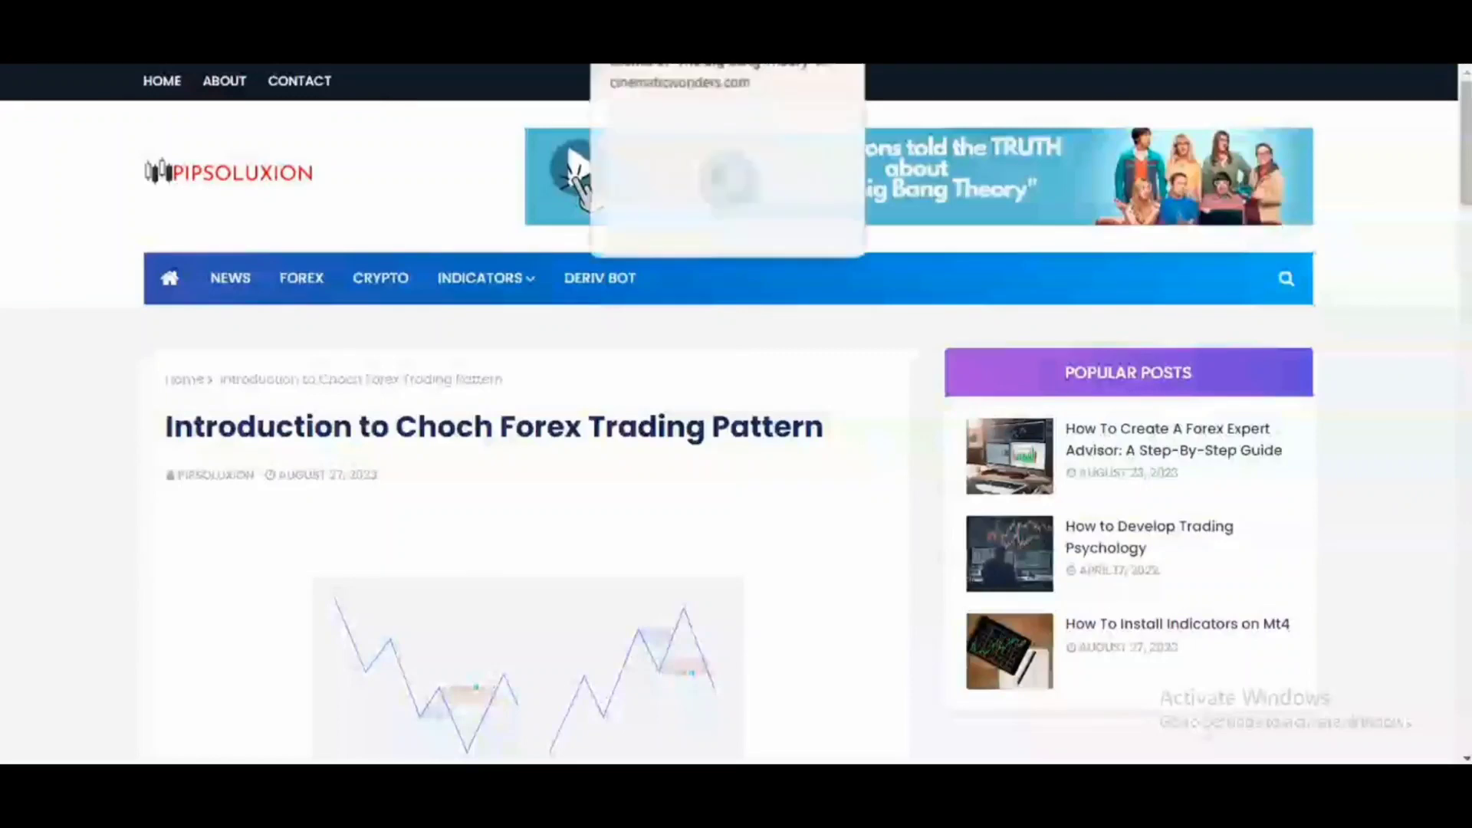
# - Examine the ad placement throughout the "Introduction to Choch Forex Trading Pattern" post, referring briefly to the Adsterra ad unit list
pyautogui.scroll(-4, 936, 319)
pyautogui.scroll(-10, 937, 328)
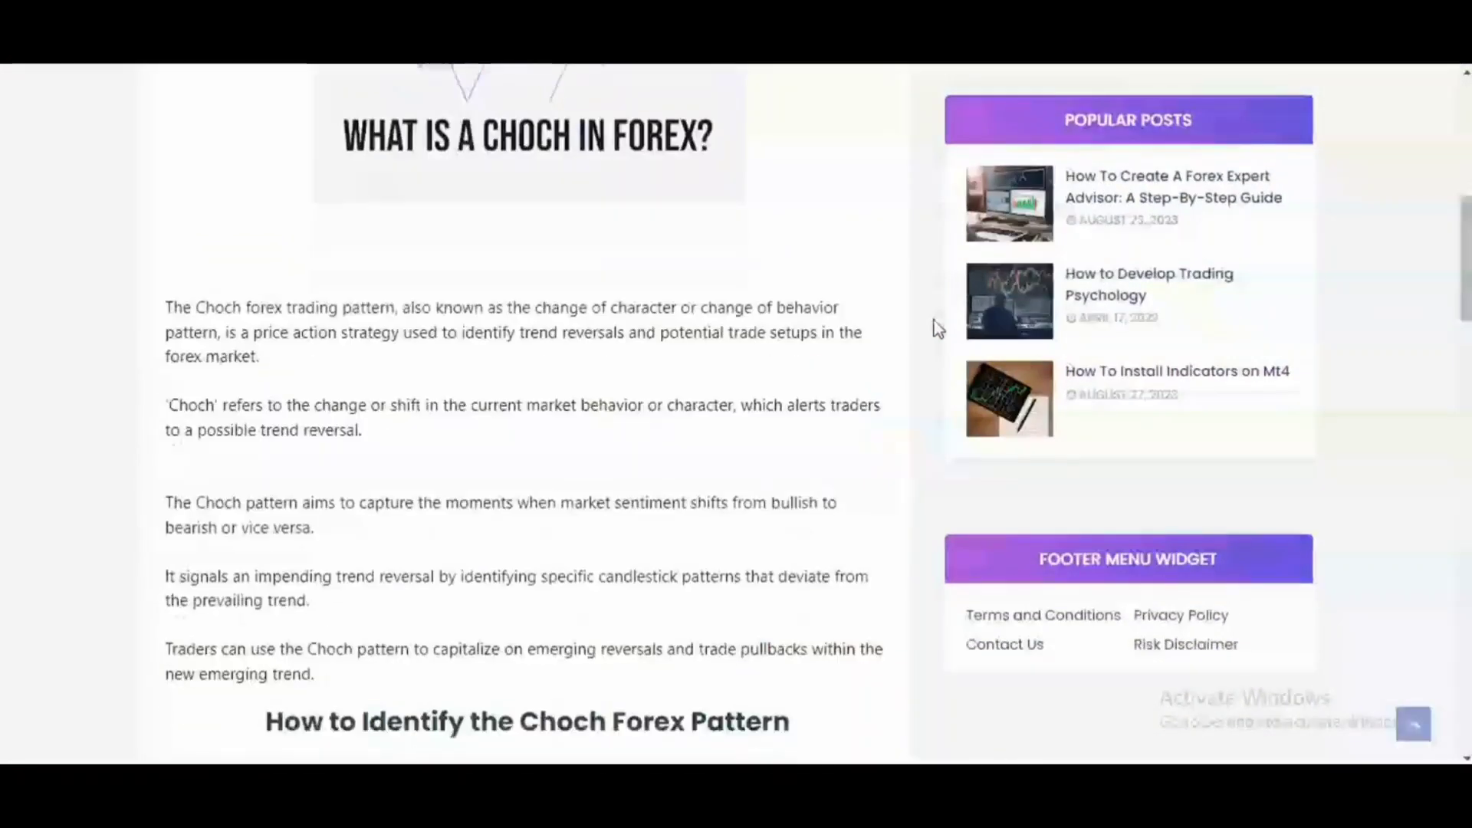
pyautogui.scroll(3, 958, 178)
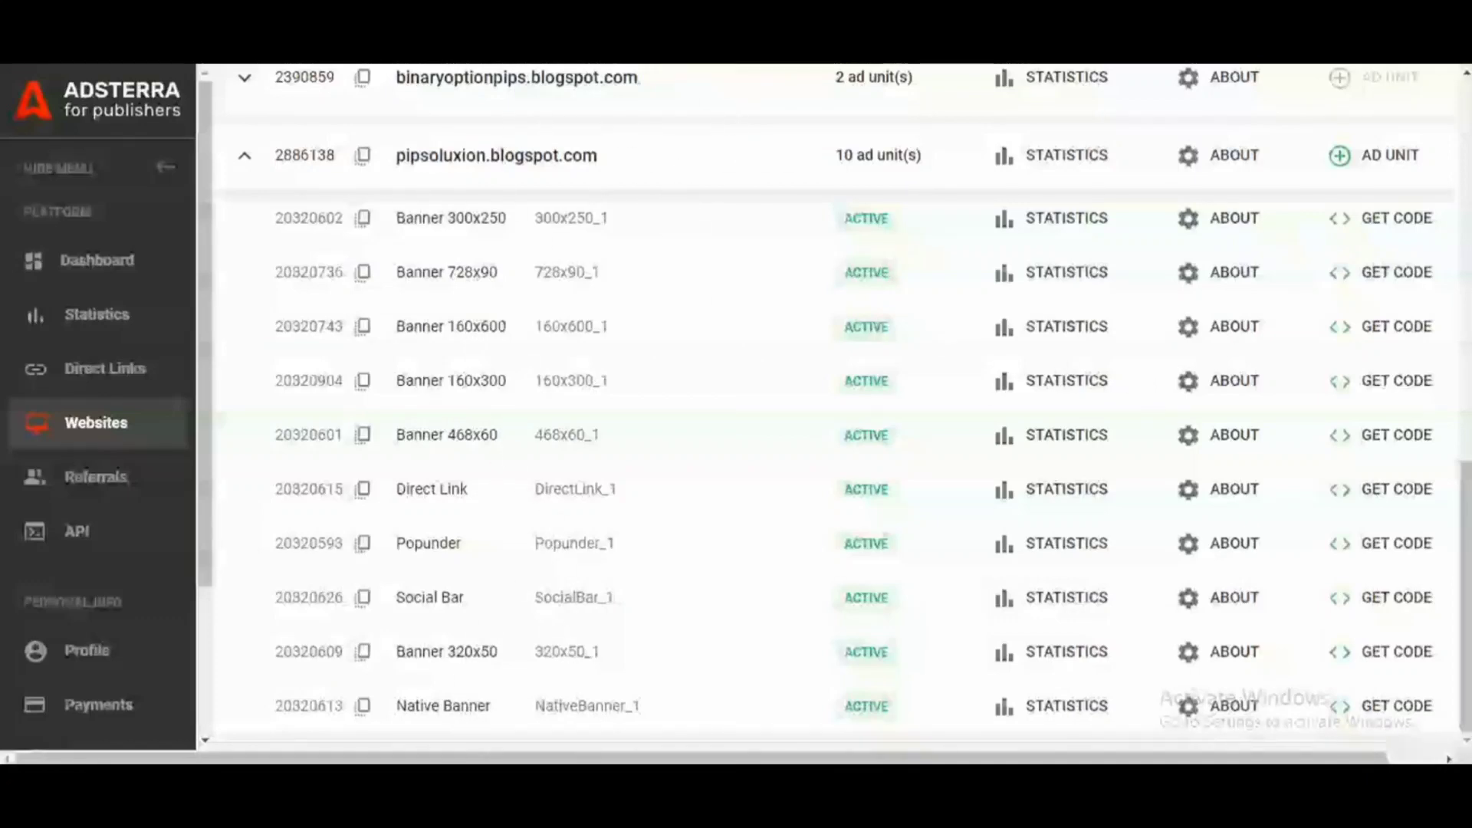
pyautogui.click(529, 156)
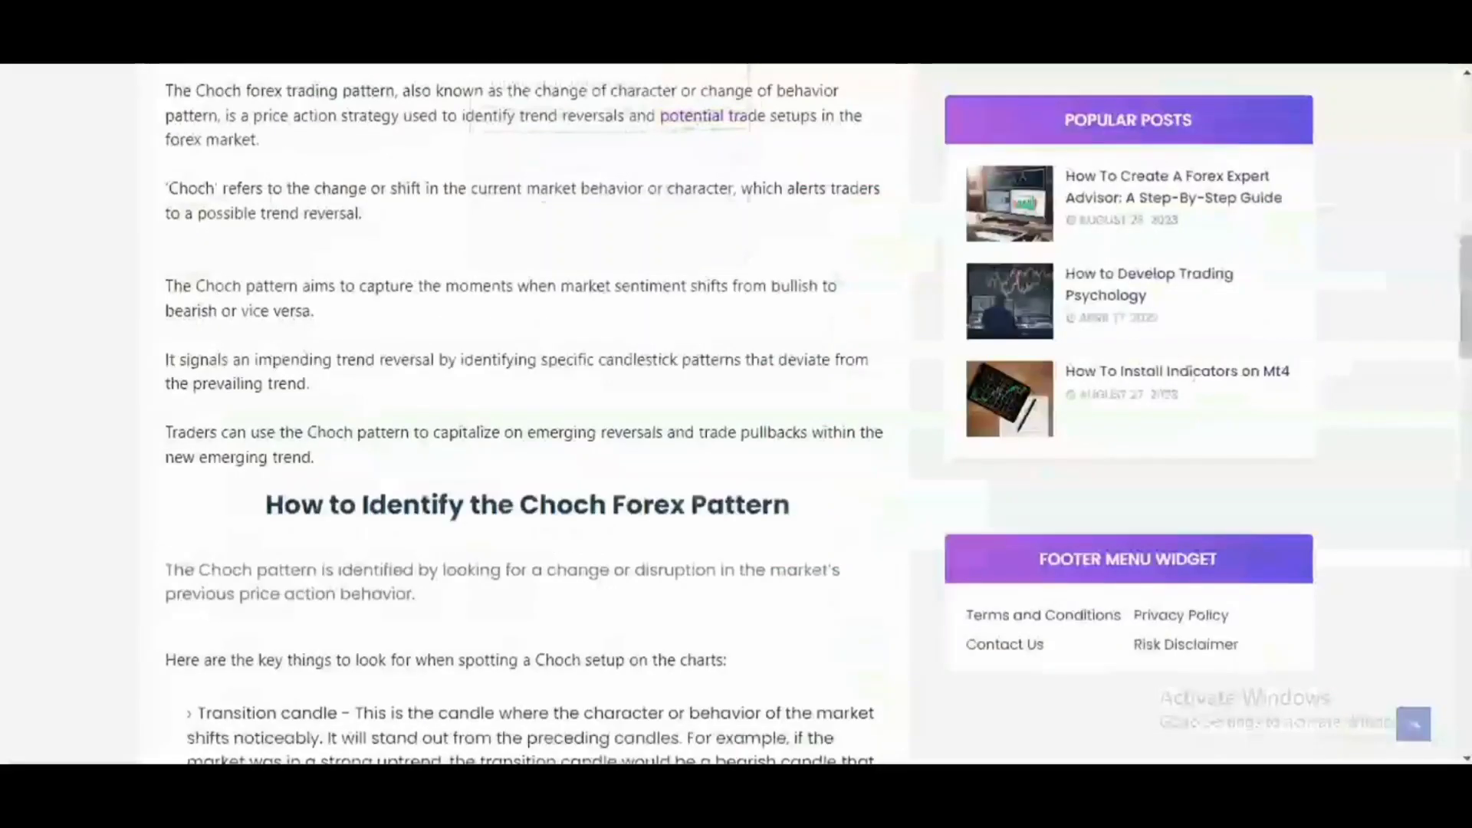
pyautogui.scroll(10, 1089, 366)
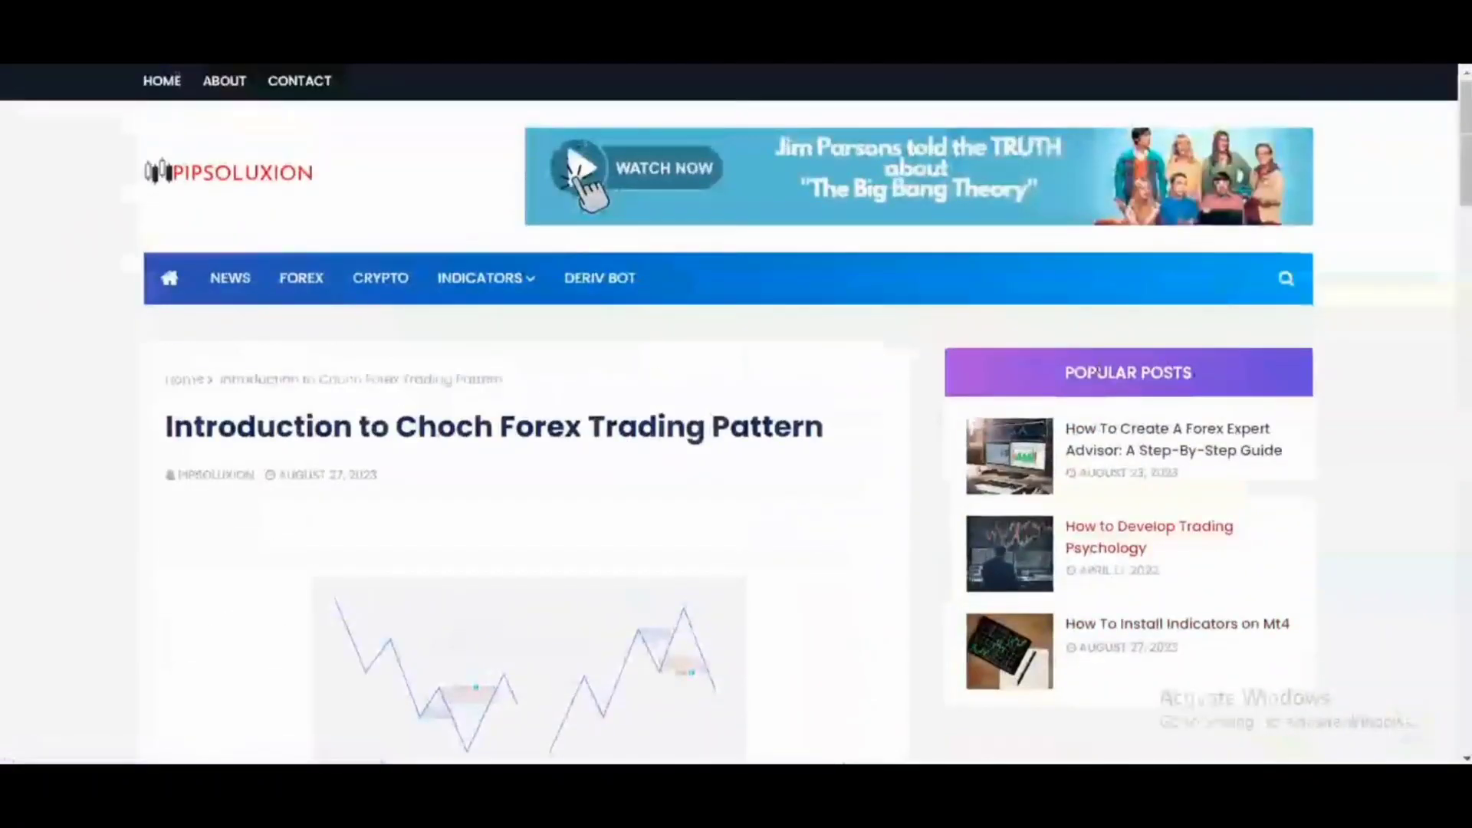
pyautogui.scroll(-5, 1096, 372)
pyautogui.scroll(-20, 1099, 373)
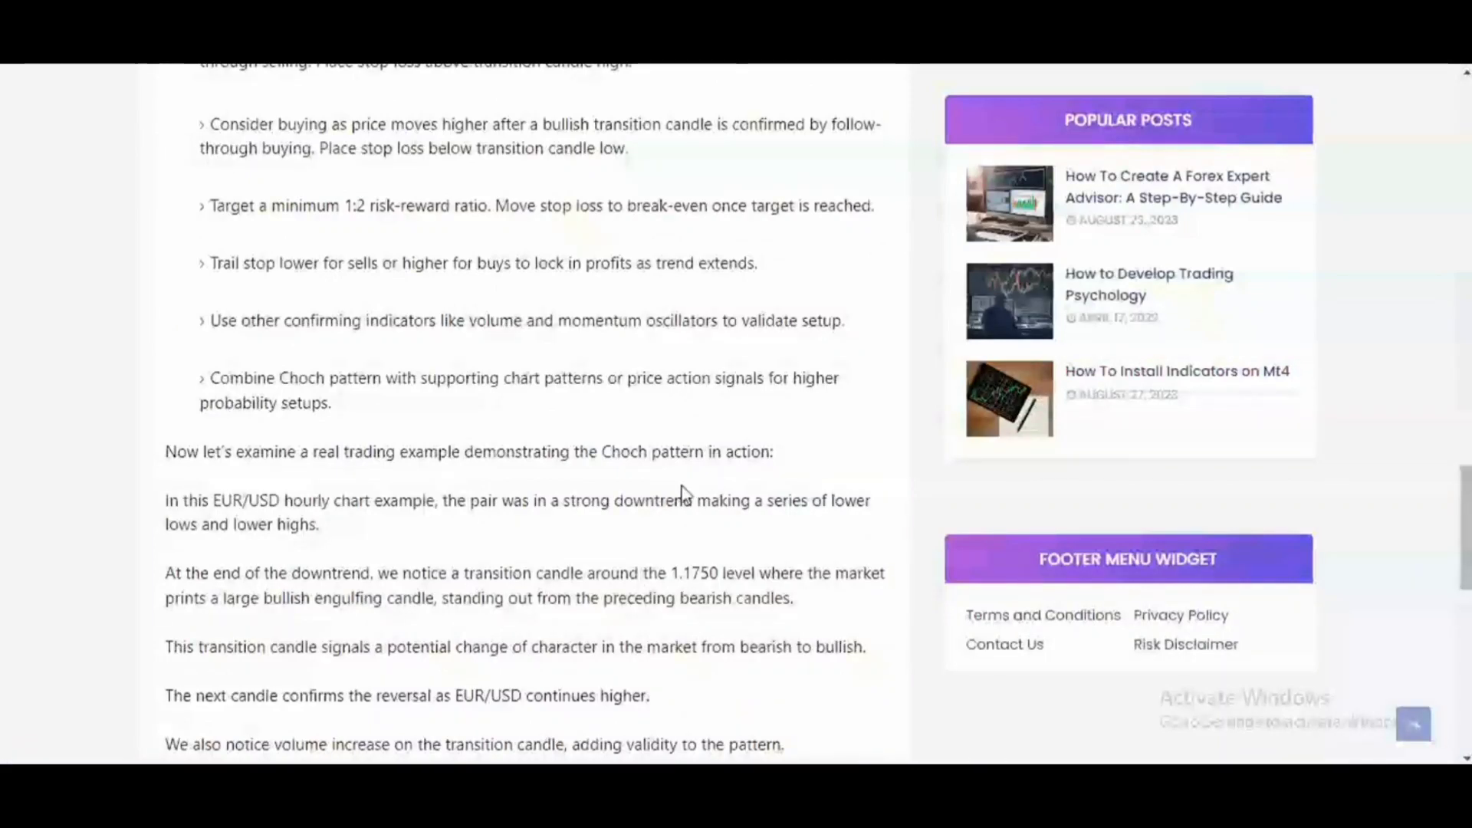
pyautogui.scroll(15, 513, 486)
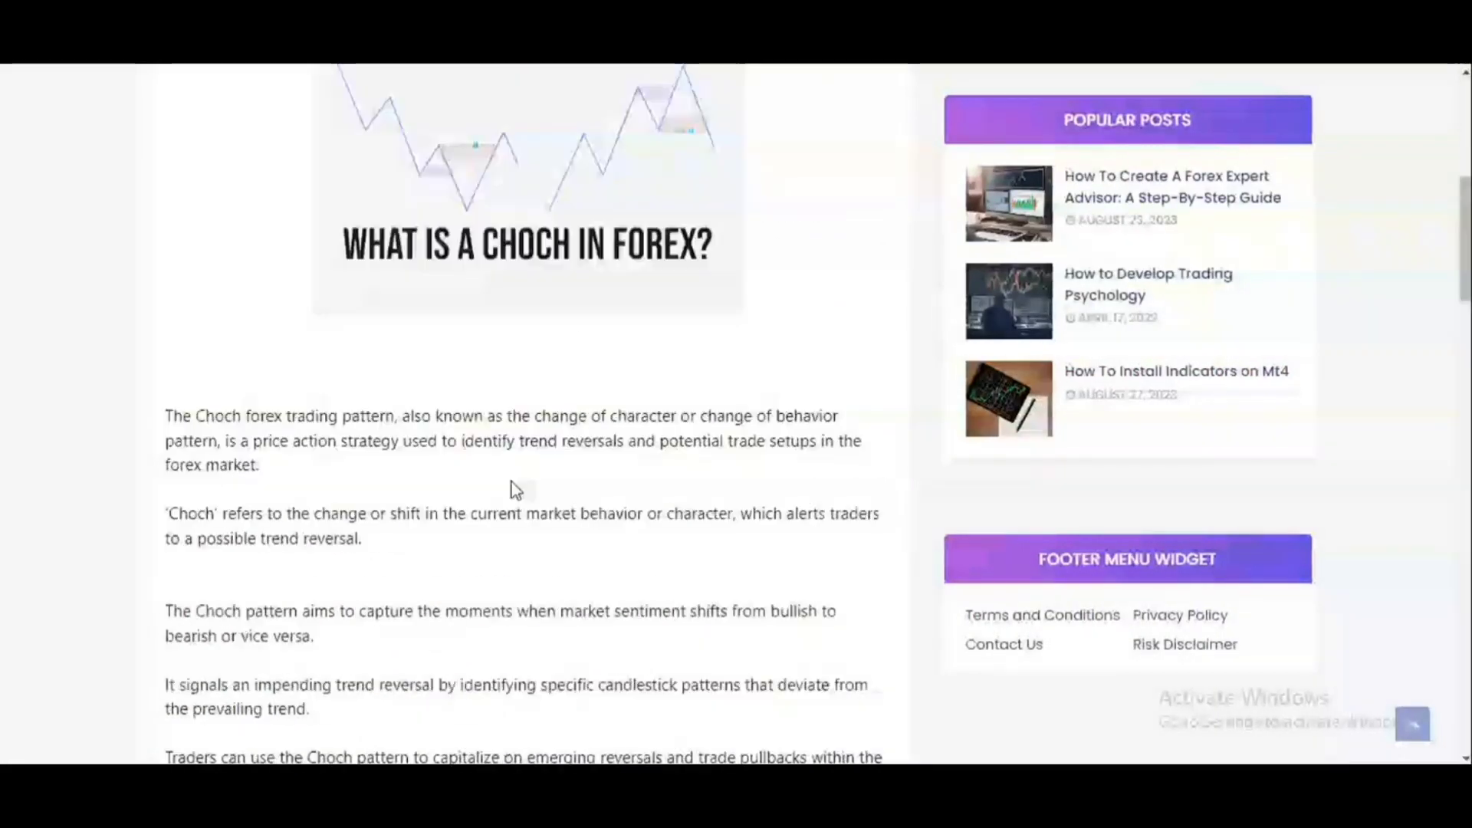